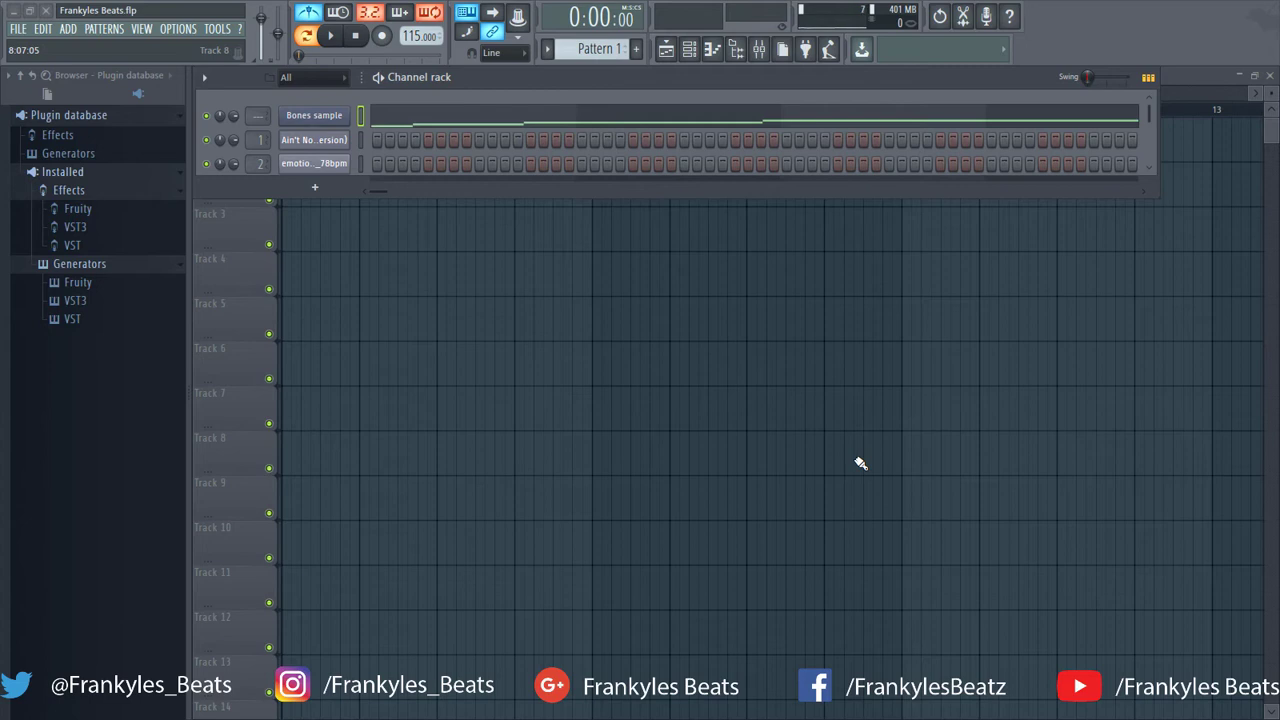
- Open the Bones sample channel in Fruity Slicer and adjust the auto-slicing low threshold to produce more slices
{"action": "left_click", "coordinate": [314, 115]}
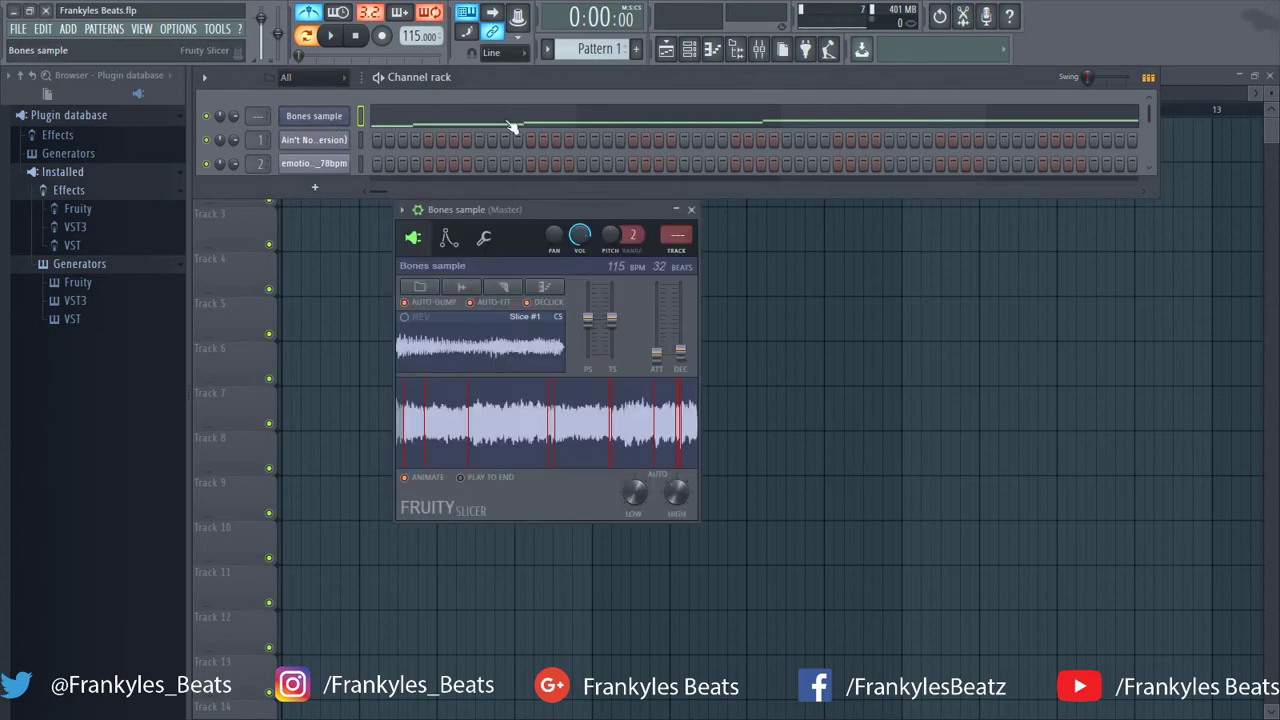
{"action": "left_click_drag", "start_coordinate": [570, 209], "coordinate": [577, 136]}
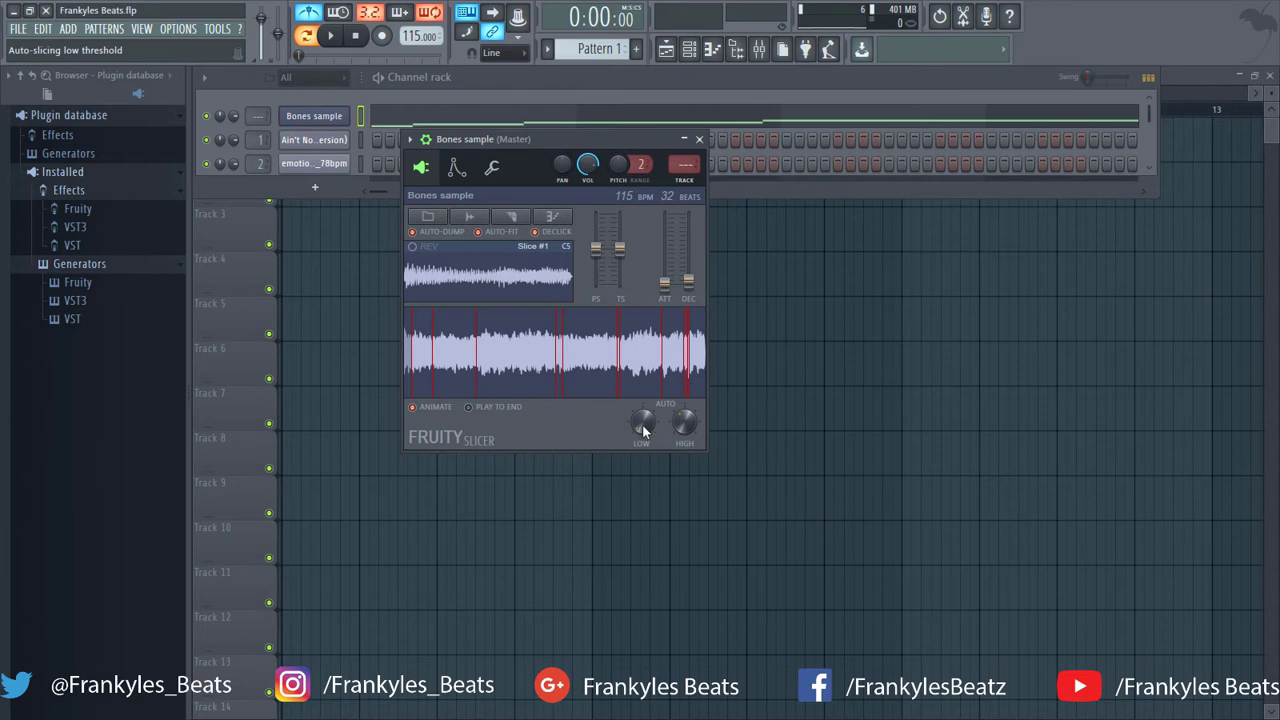
{"action": "left_click_drag", "start_coordinate": [641, 423], "coordinate": [641, 412]}
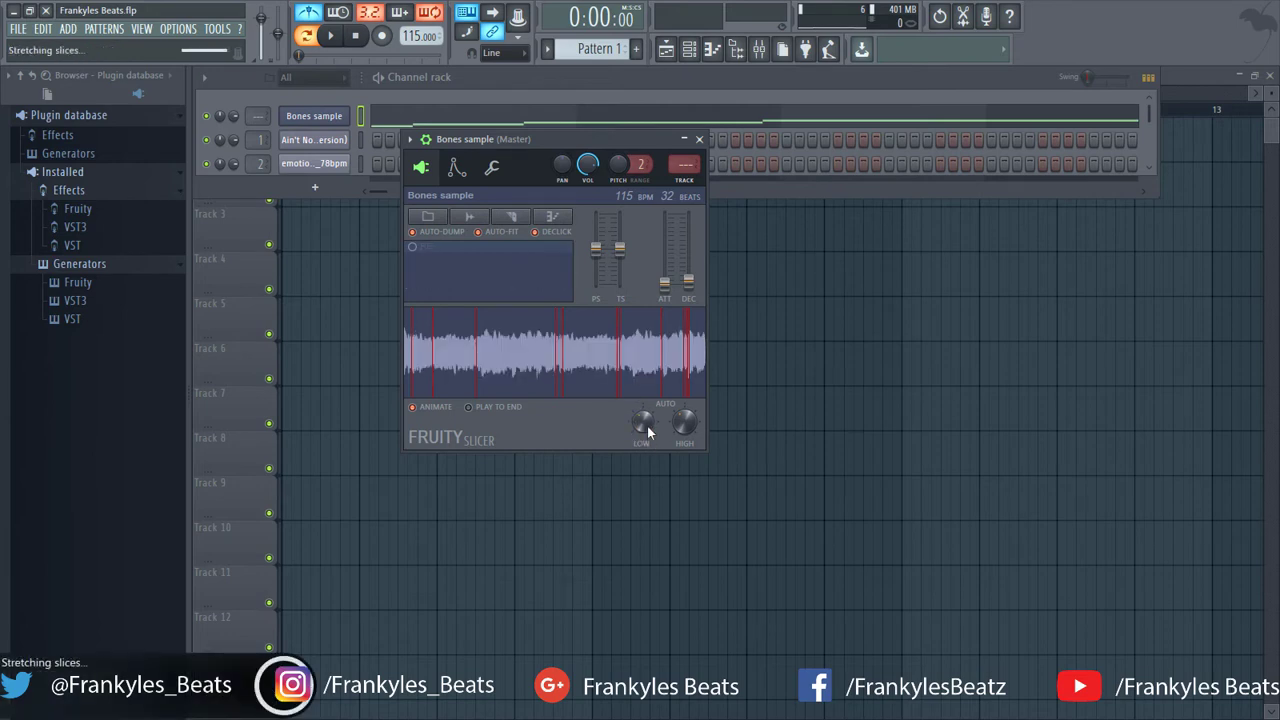
{"action": "left_click_drag", "start_coordinate": [646, 426], "coordinate": [646, 414]}
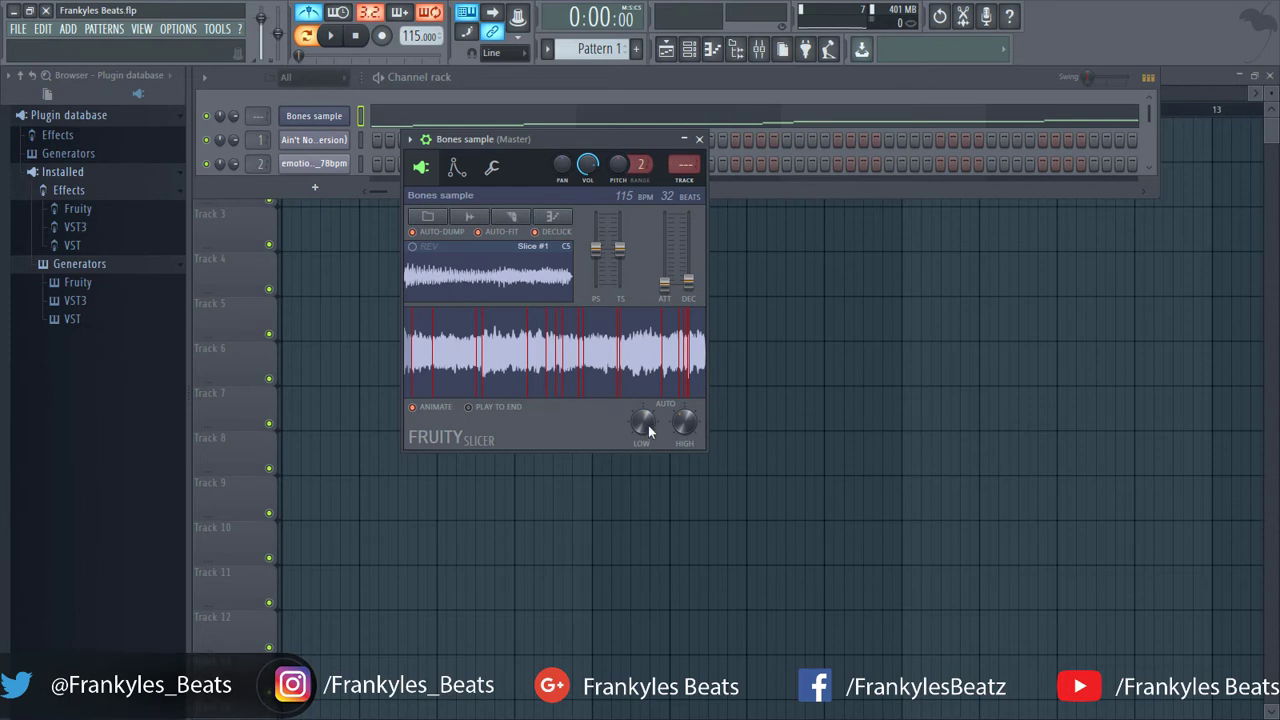
{"action": "left_click_drag", "start_coordinate": [648, 430], "coordinate": [645, 422]}
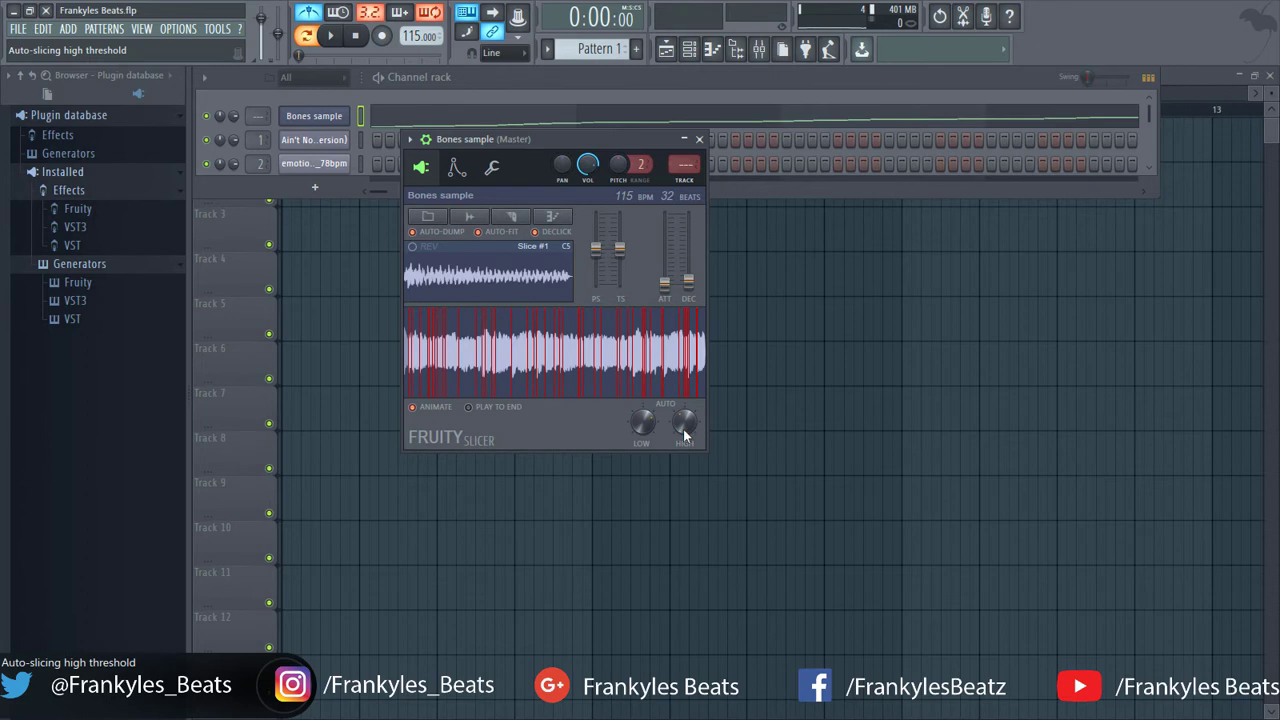
- Adjust the auto-slicing high threshold through dense and empty slicing, ending on a moderate number of slices
{"action": "left_click_drag", "start_coordinate": [652, 432], "coordinate": [684, 415]}
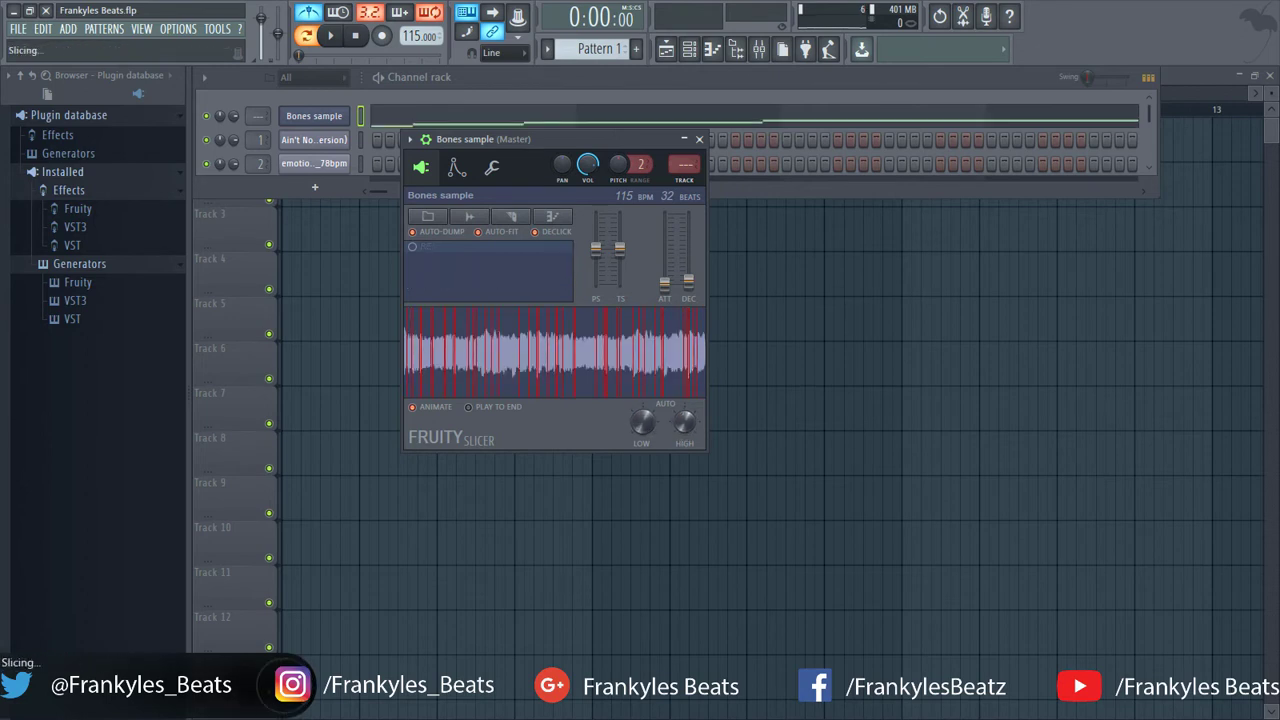
{"action": "left_click_drag", "start_coordinate": [684, 415], "coordinate": [684, 411]}
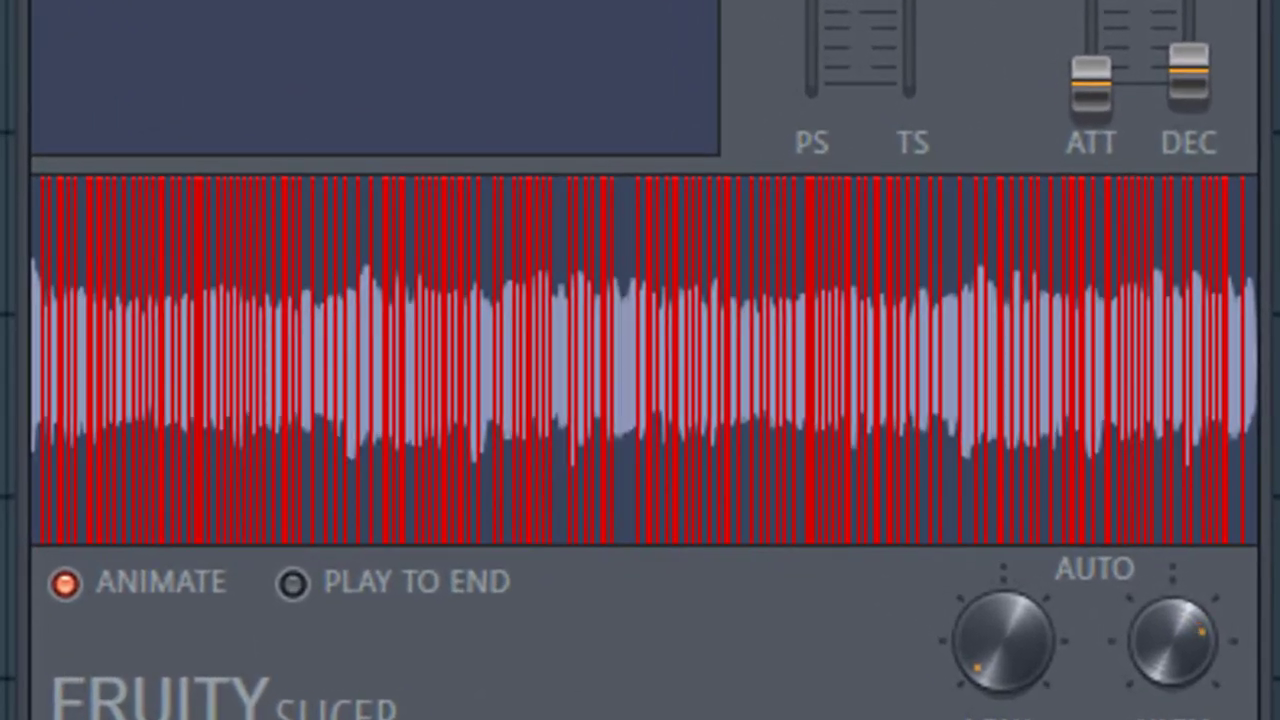
{"action": "left_click_drag", "start_coordinate": [1175, 640], "coordinate": [1175, 700]}
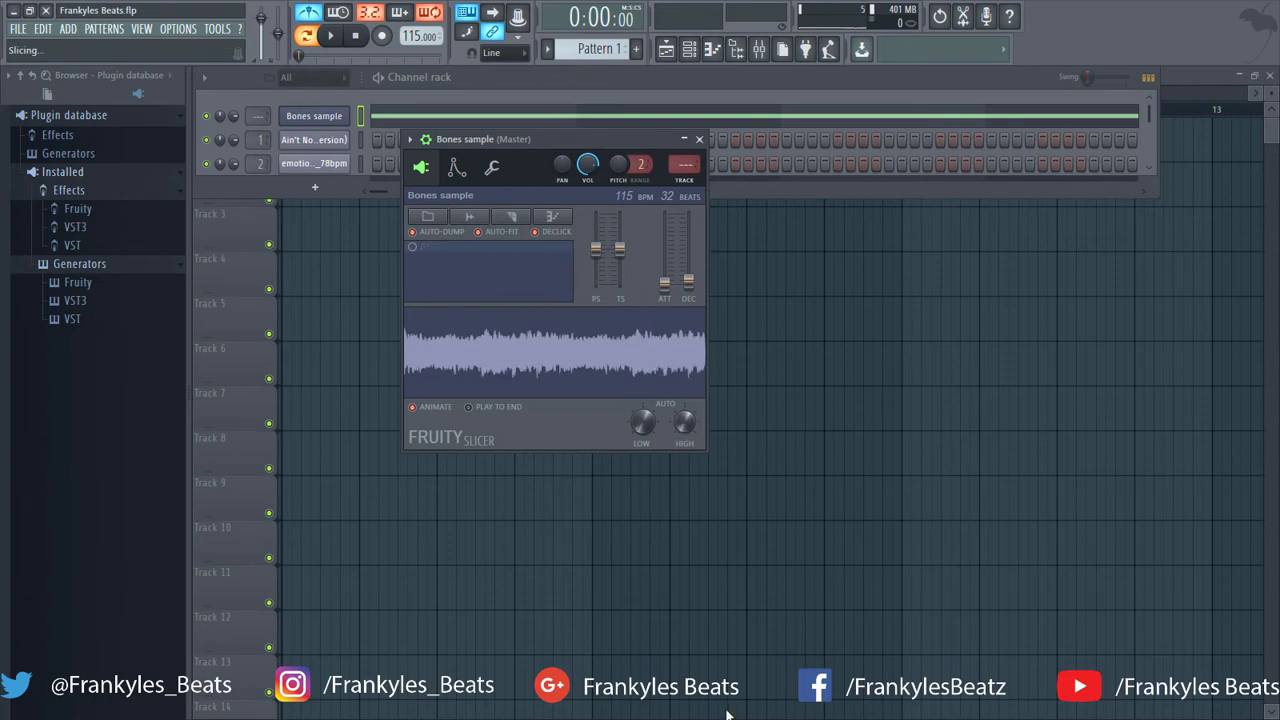
{"action": "scroll", "coordinate": [643, 420], "scroll_direction": "down", "scroll_amount": 3}
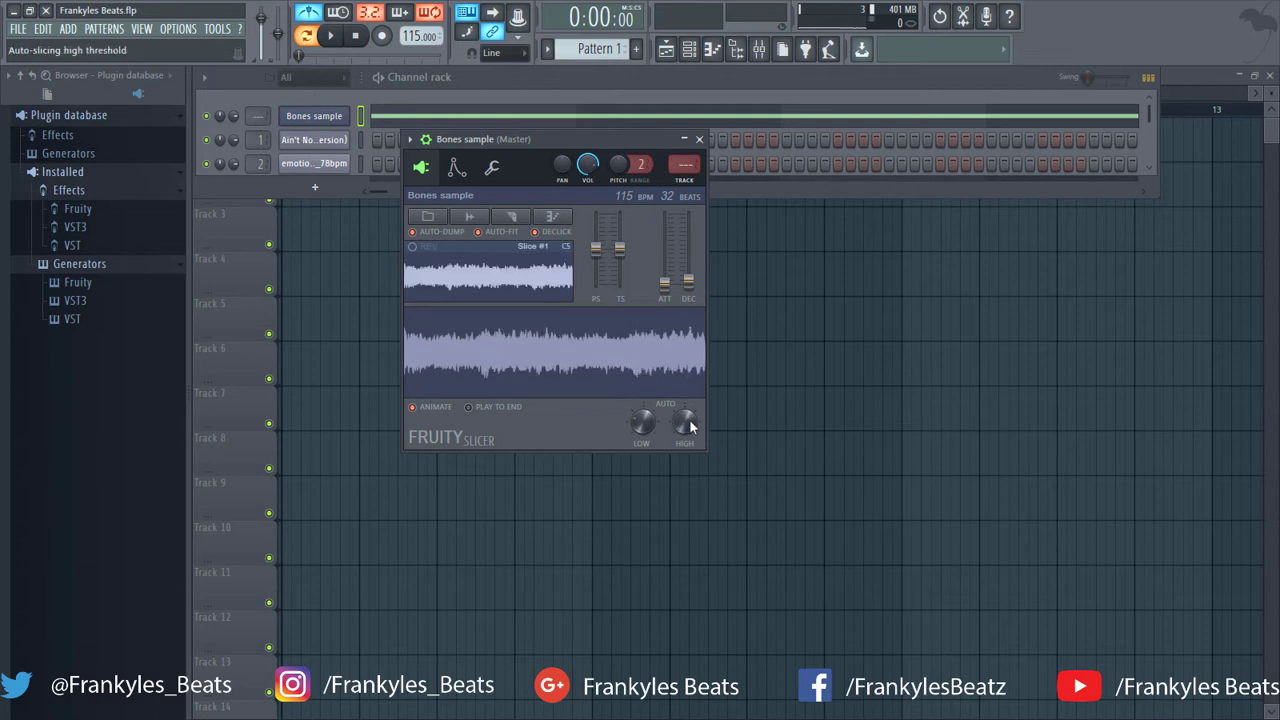
{"action": "scroll", "coordinate": [690, 426], "scroll_direction": "down", "scroll_amount": 3}
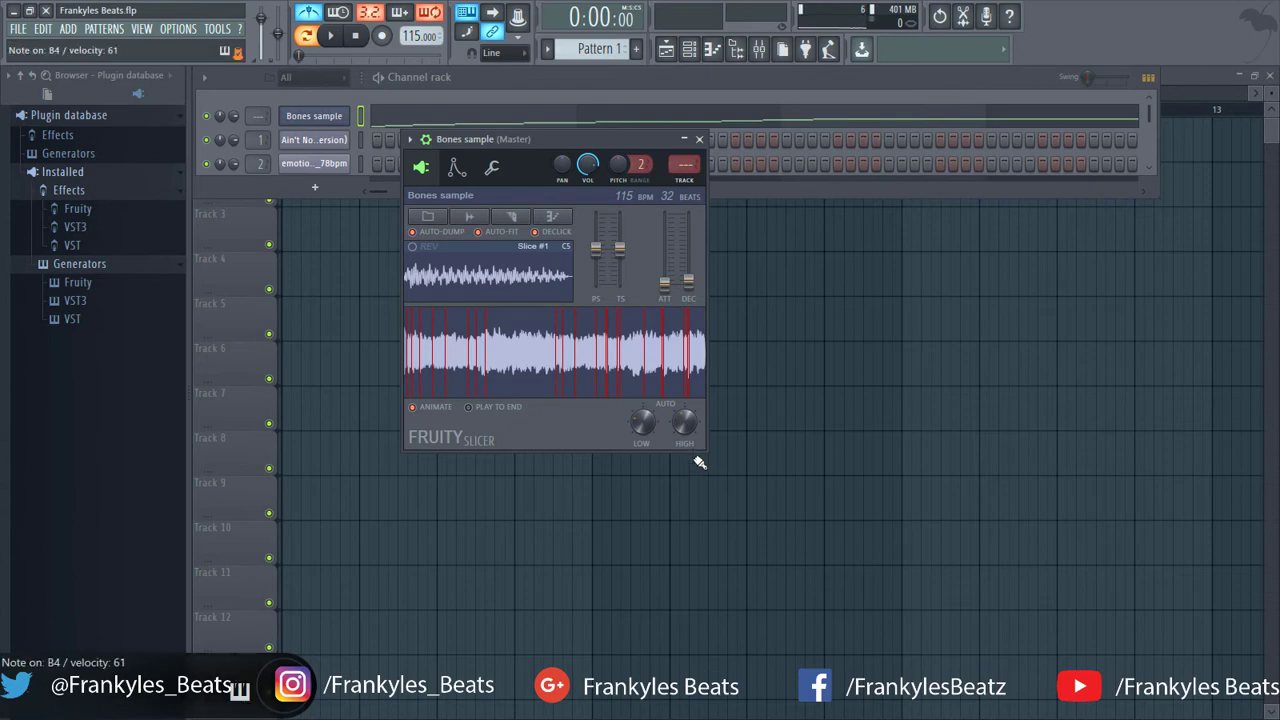
- Bring the Bones sample slicer back to the front and set its pitch shift to maximum, then to minimum
{"action": "left_click", "coordinate": [363, 118]}
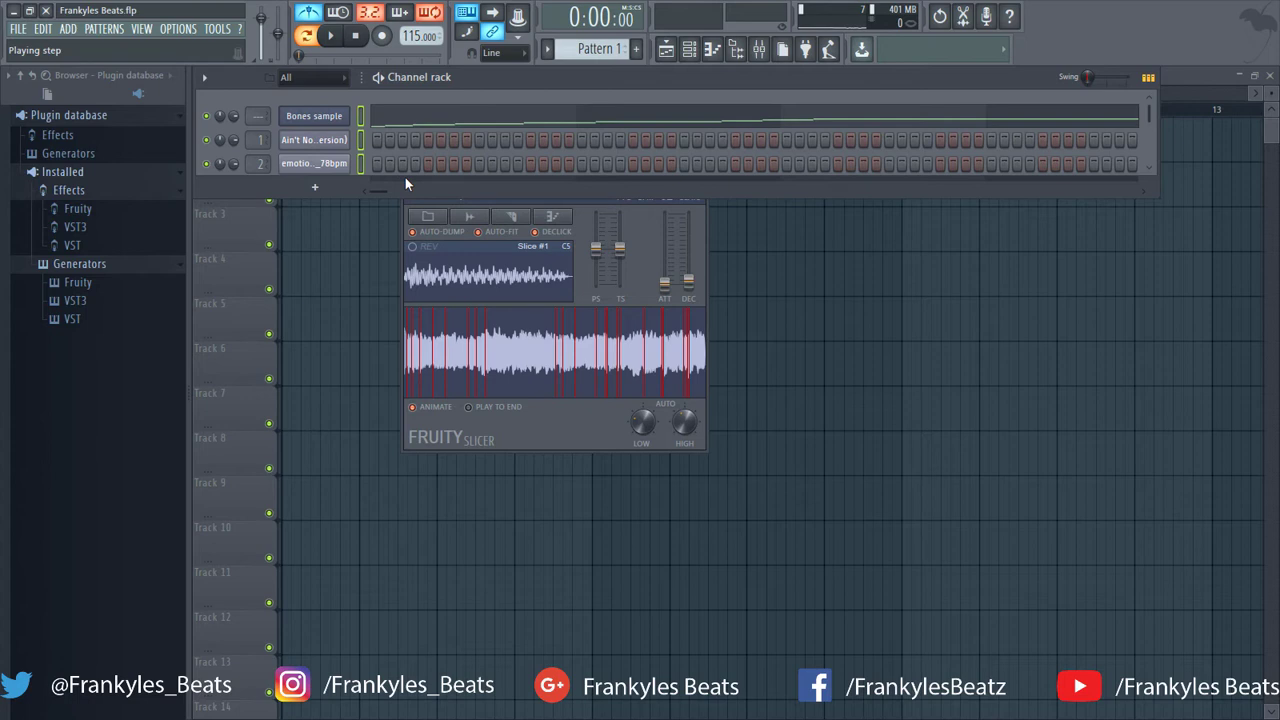
{"action": "key", "text": "z"}
{"action": "left_click", "coordinate": [580, 236]}
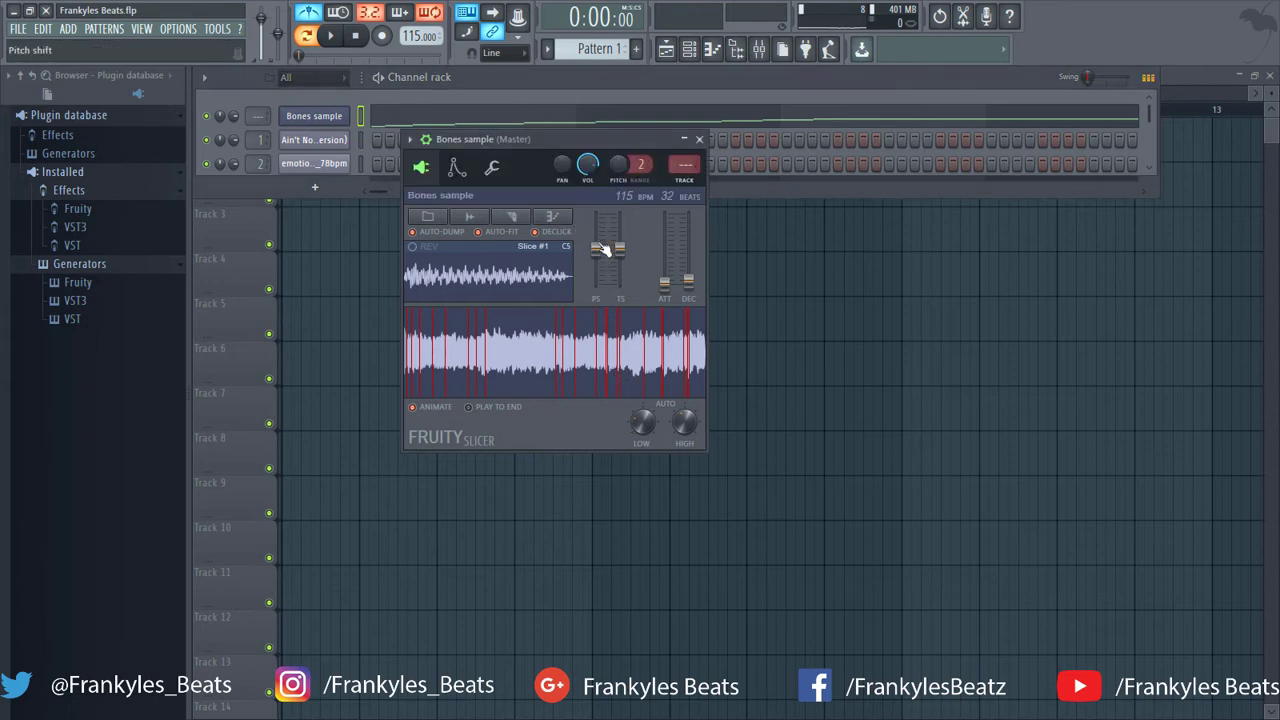
{"action": "left_click_drag", "start_coordinate": [603, 248], "coordinate": [600, 212]}
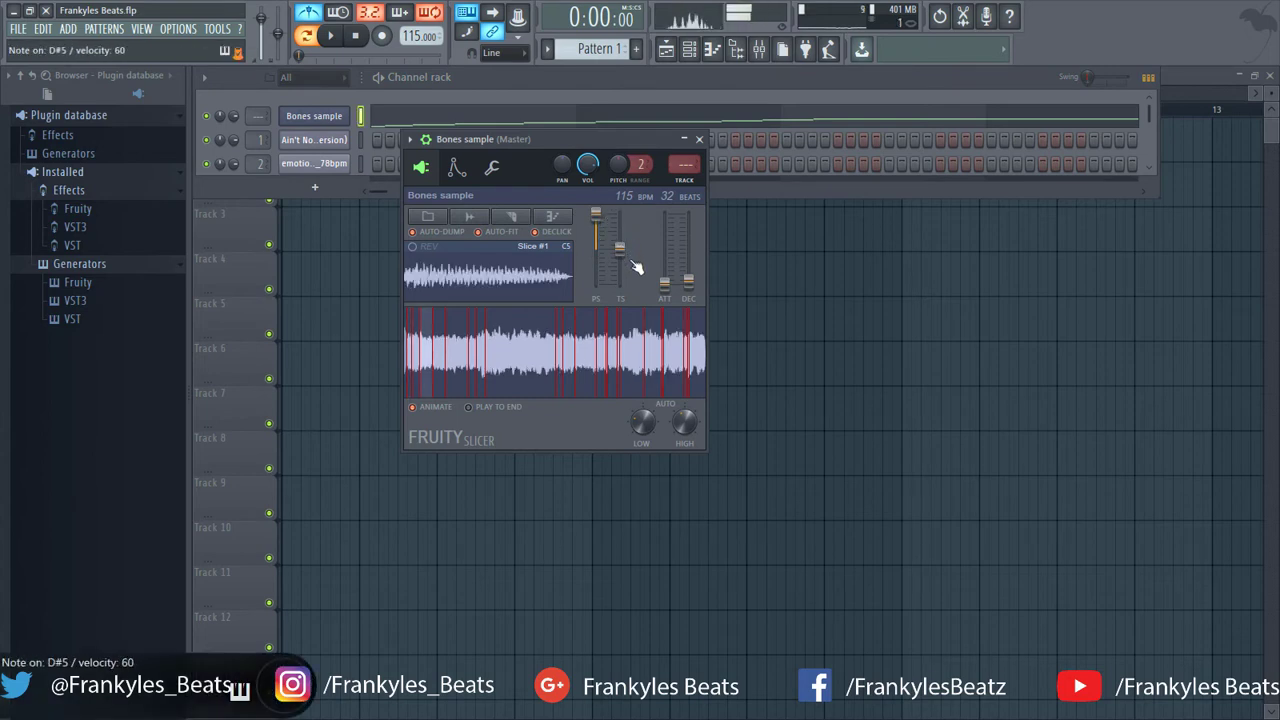
{"action": "left_click_drag", "start_coordinate": [595, 213], "coordinate": [597, 288]}
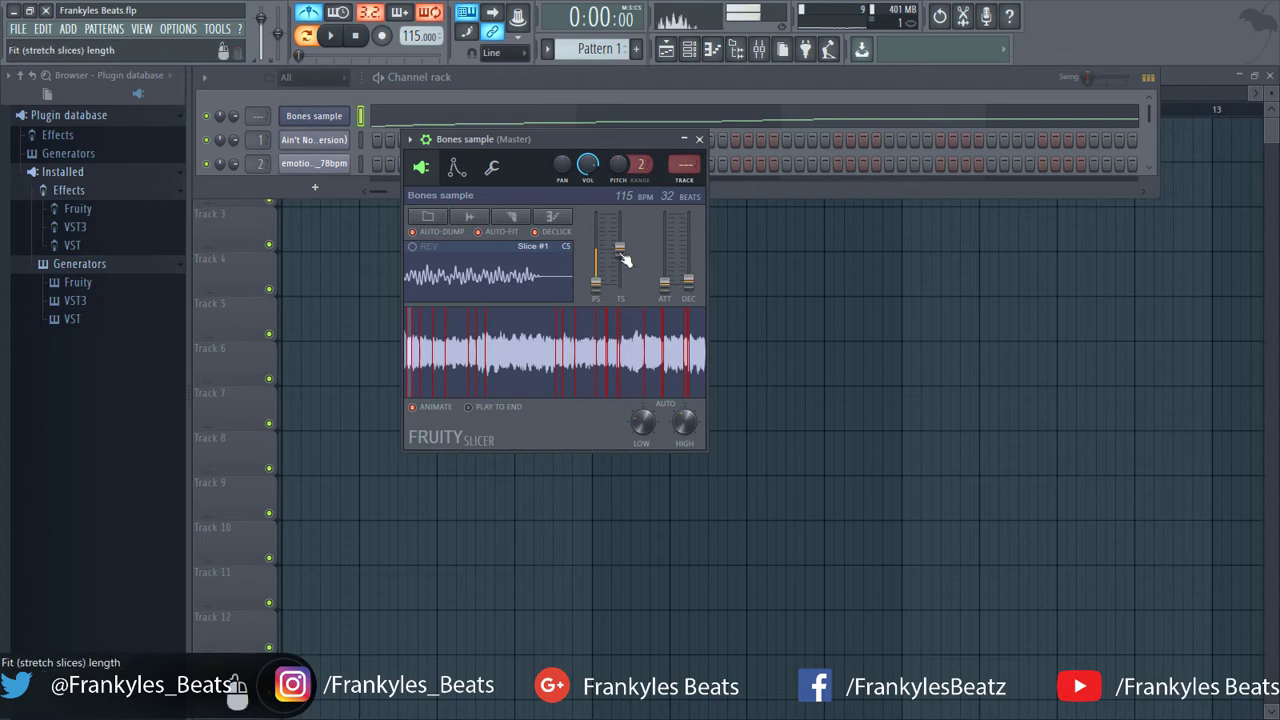
- Lower the Bones sample's time stretch to its minimum and play several slices to hear the effect
{"action": "left_click", "coordinate": [625, 259]}
{"action": "left_click_drag", "start_coordinate": [625, 259], "coordinate": [626, 286]}
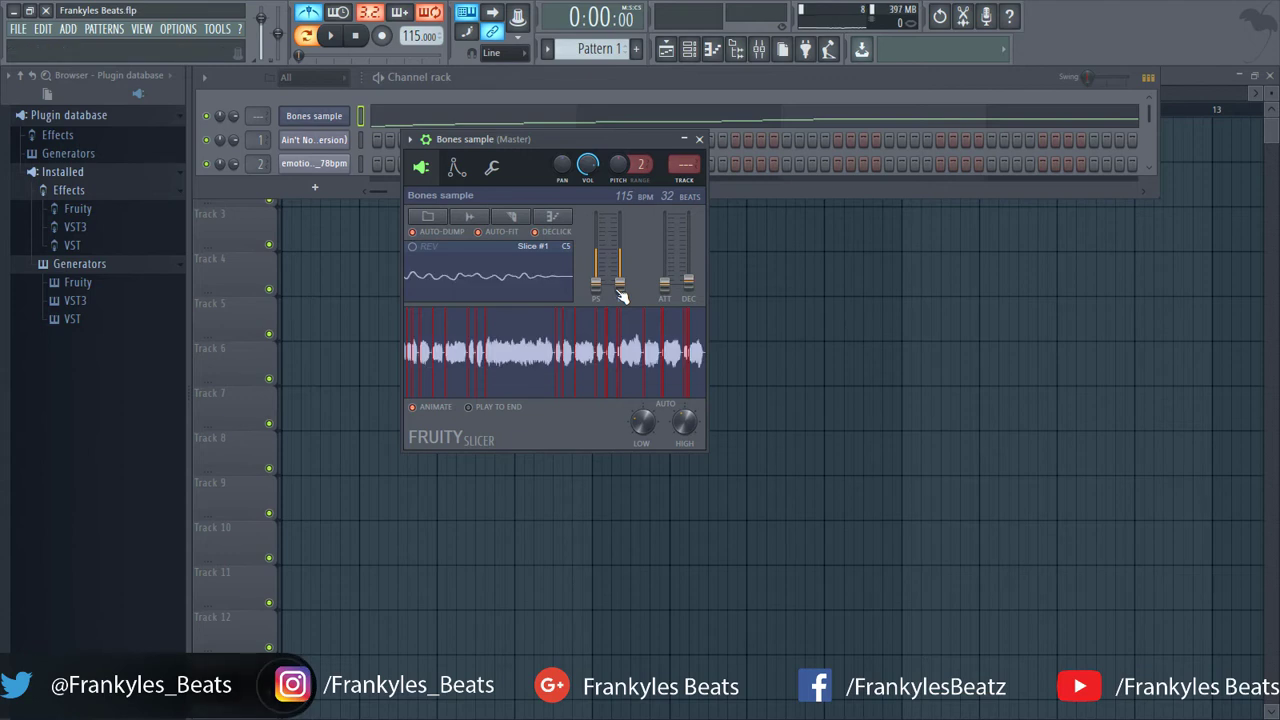
{"action": "key", "text": "s"}
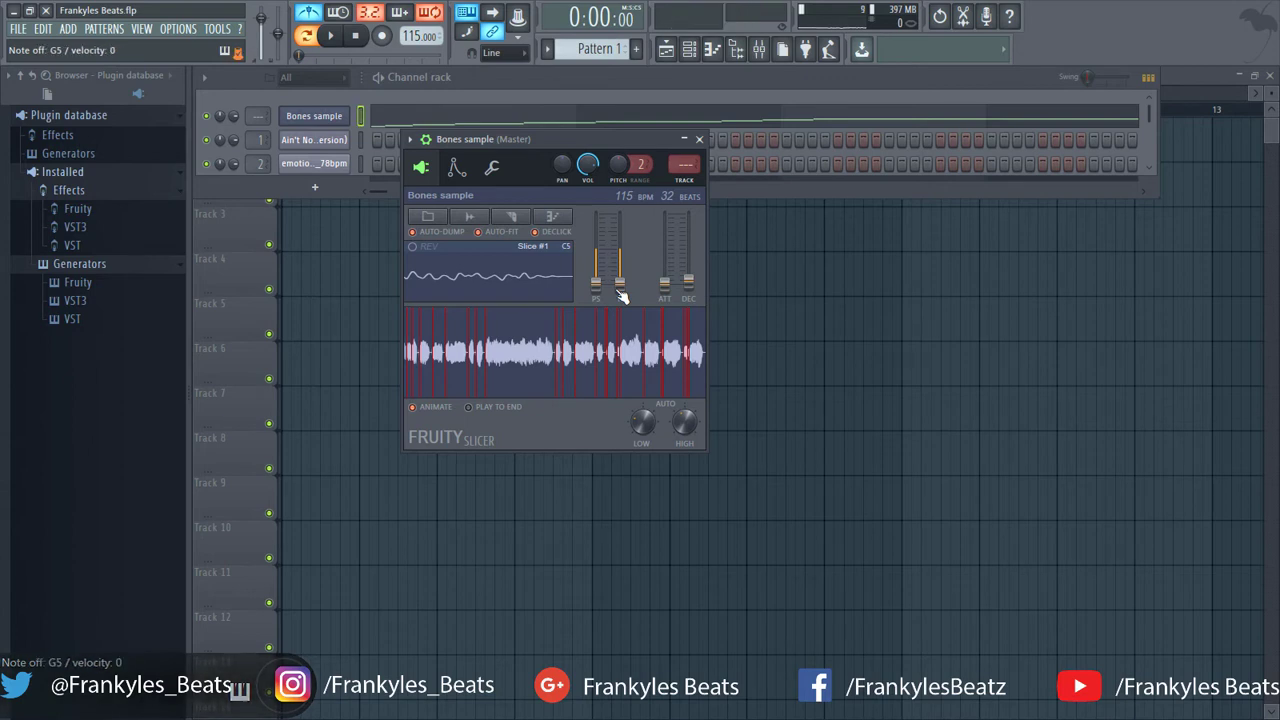
{"action": "key", "text": "g"}
{"action": "key", "text": "h"}
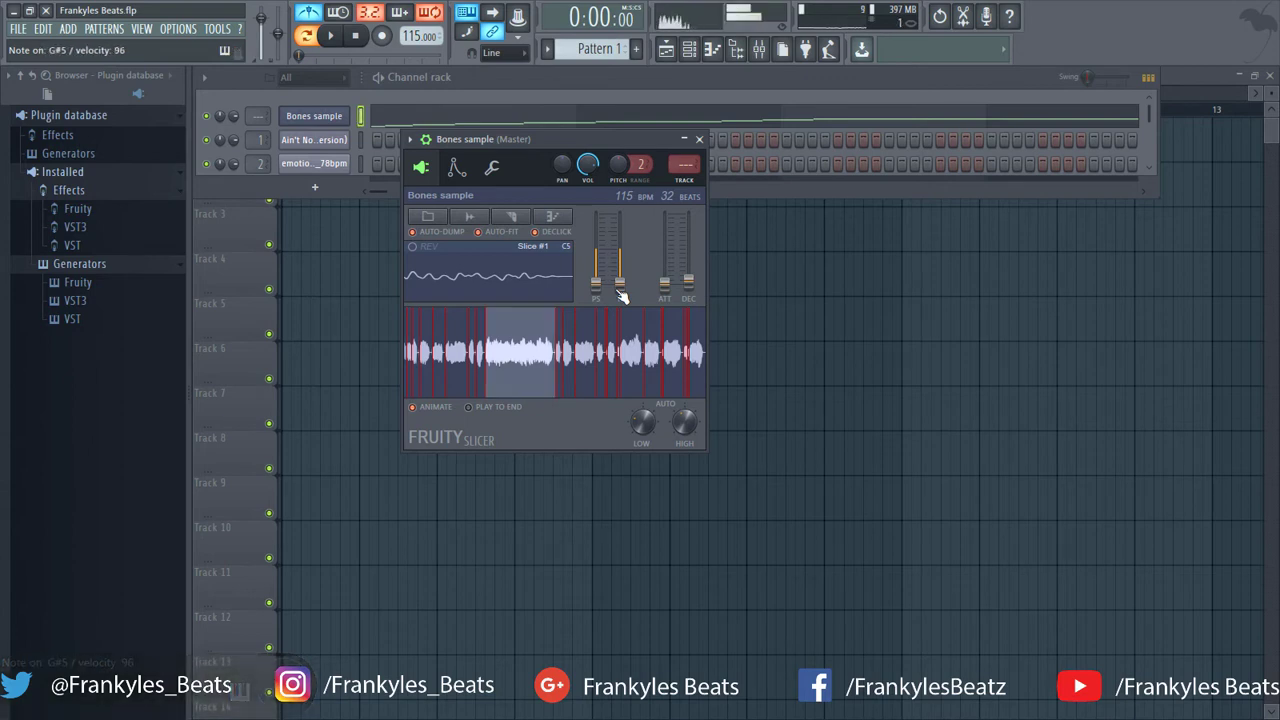
{"action": "key", "text": "h"}
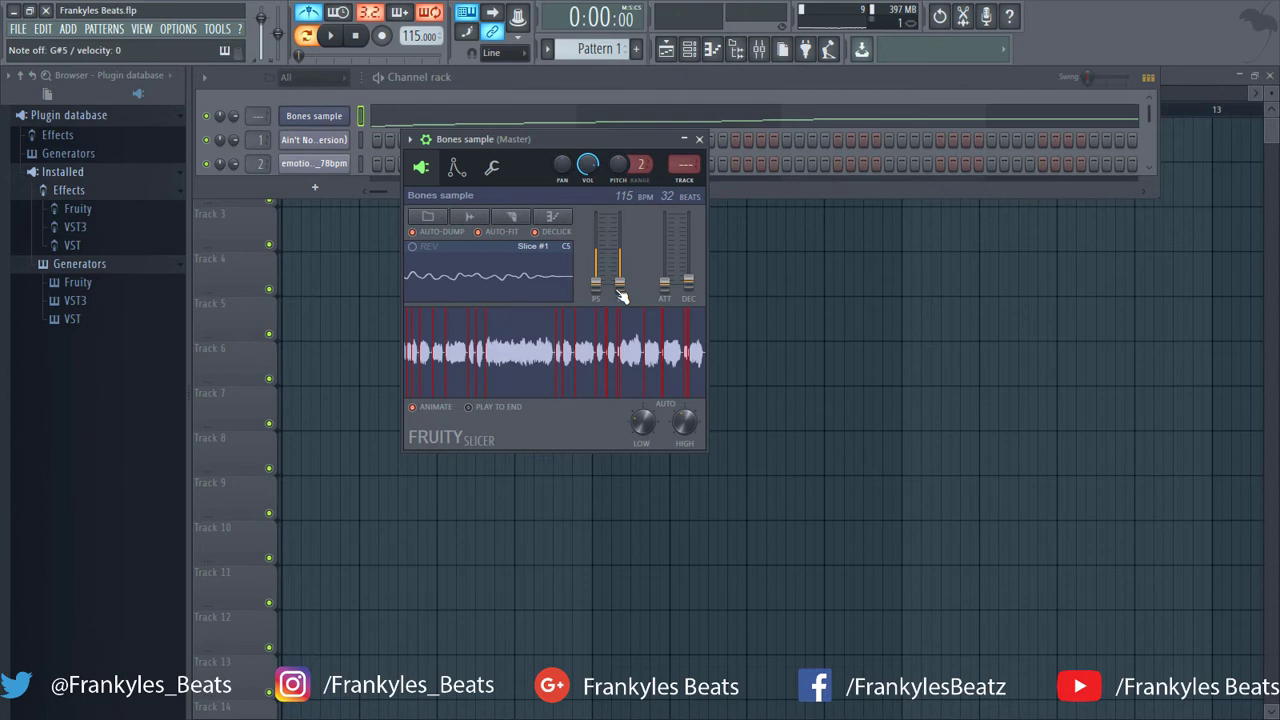
{"action": "key", "text": "h"}
- Raise the Bones sample's time stretch to its maximum and audition the long middle slice
{"action": "left_click_drag", "start_coordinate": [620, 290], "coordinate": [620, 213]}
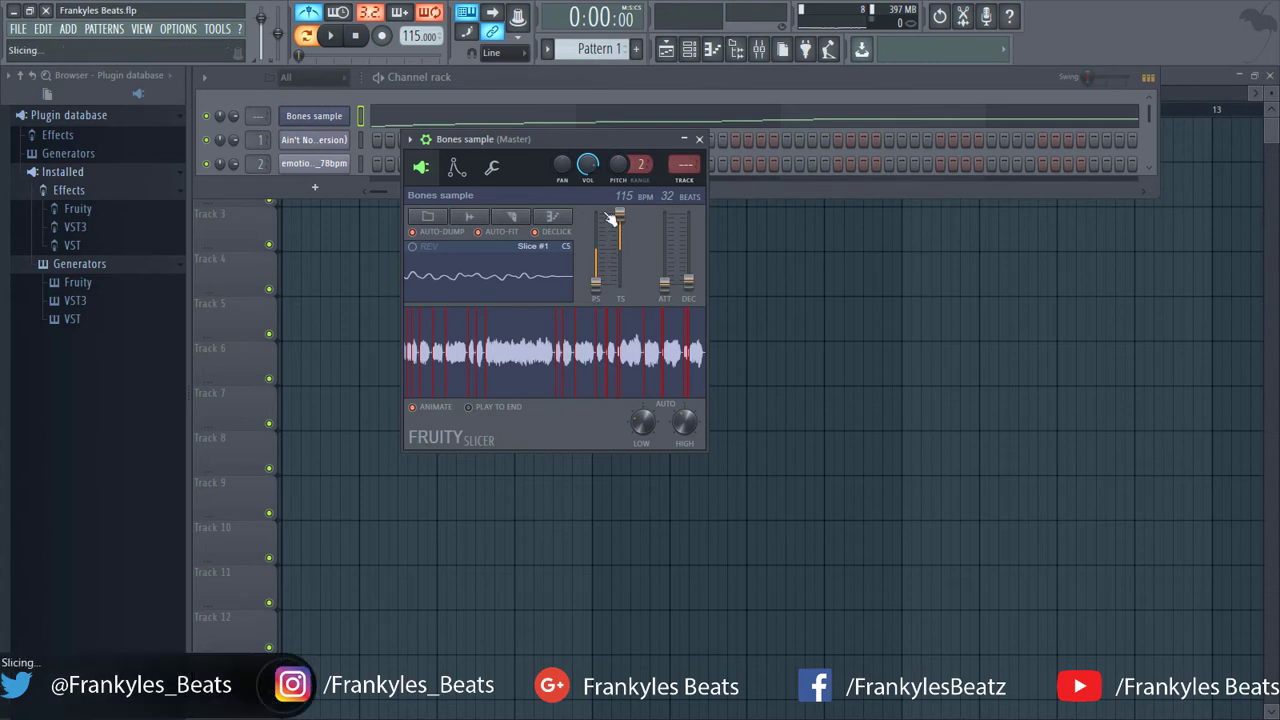
{"action": "key", "text": "h"}
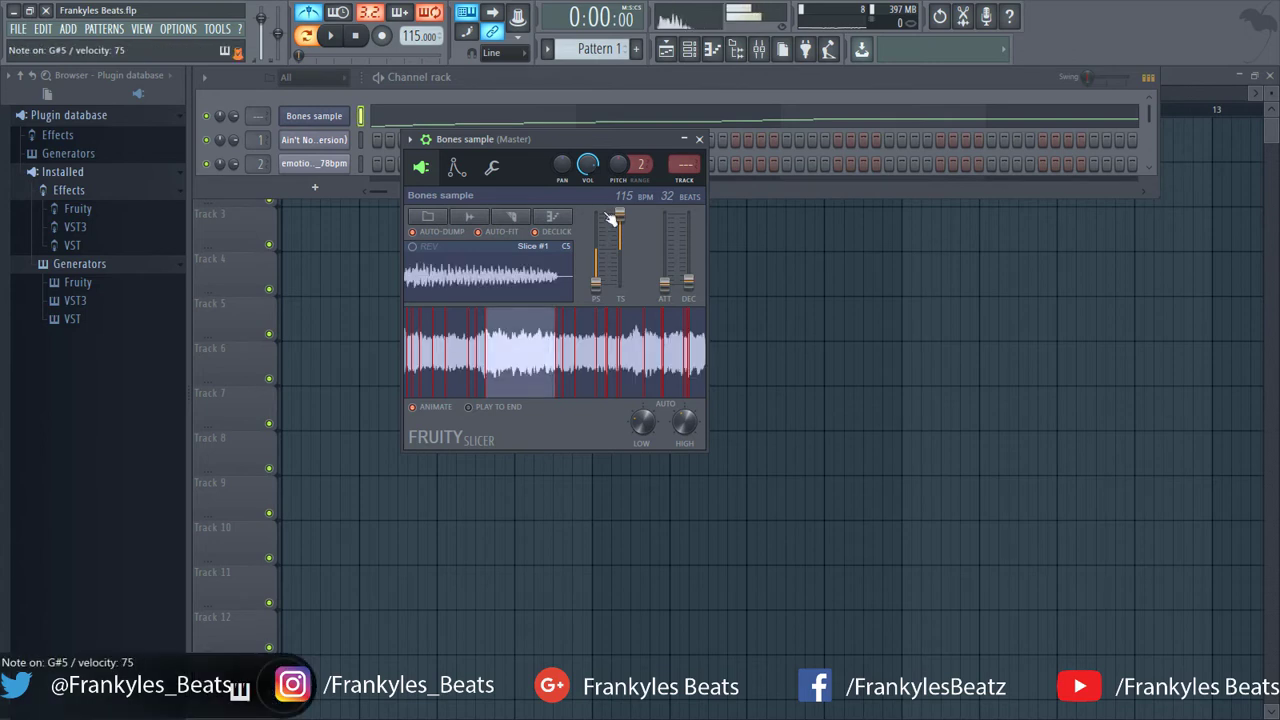
{"action": "key", "text": "h"}
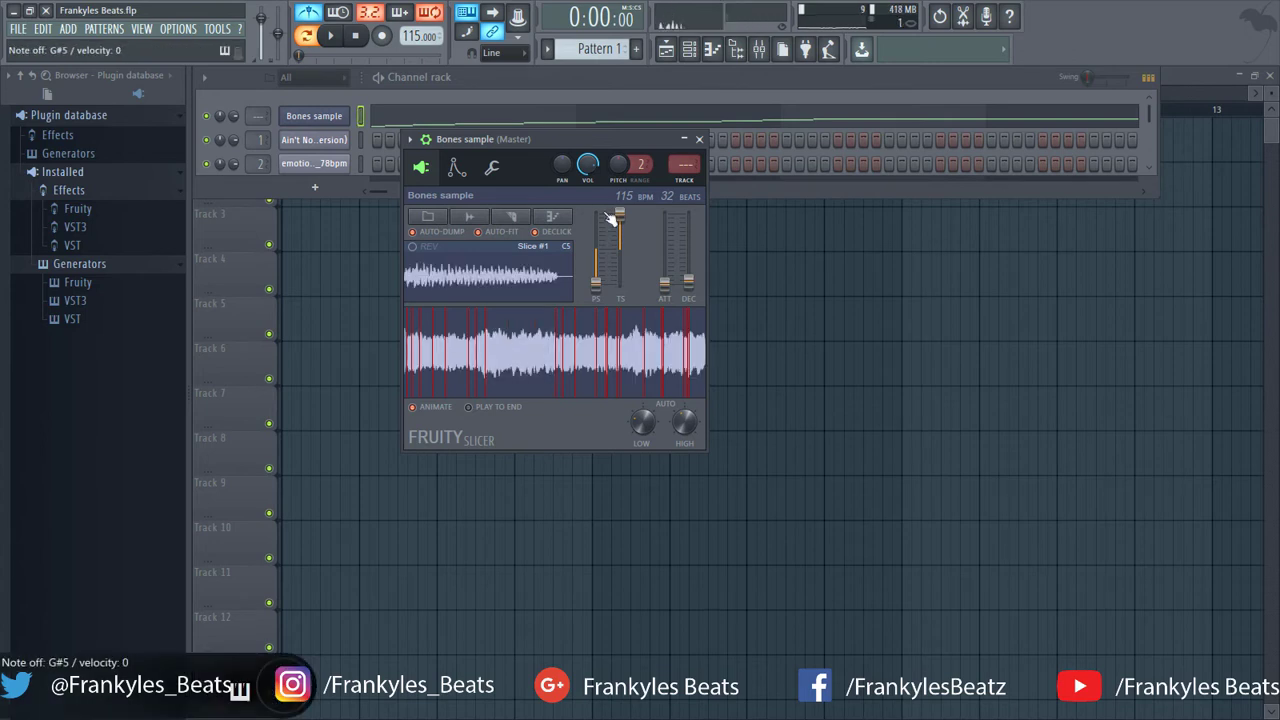
{"action": "key", "text": "h"}
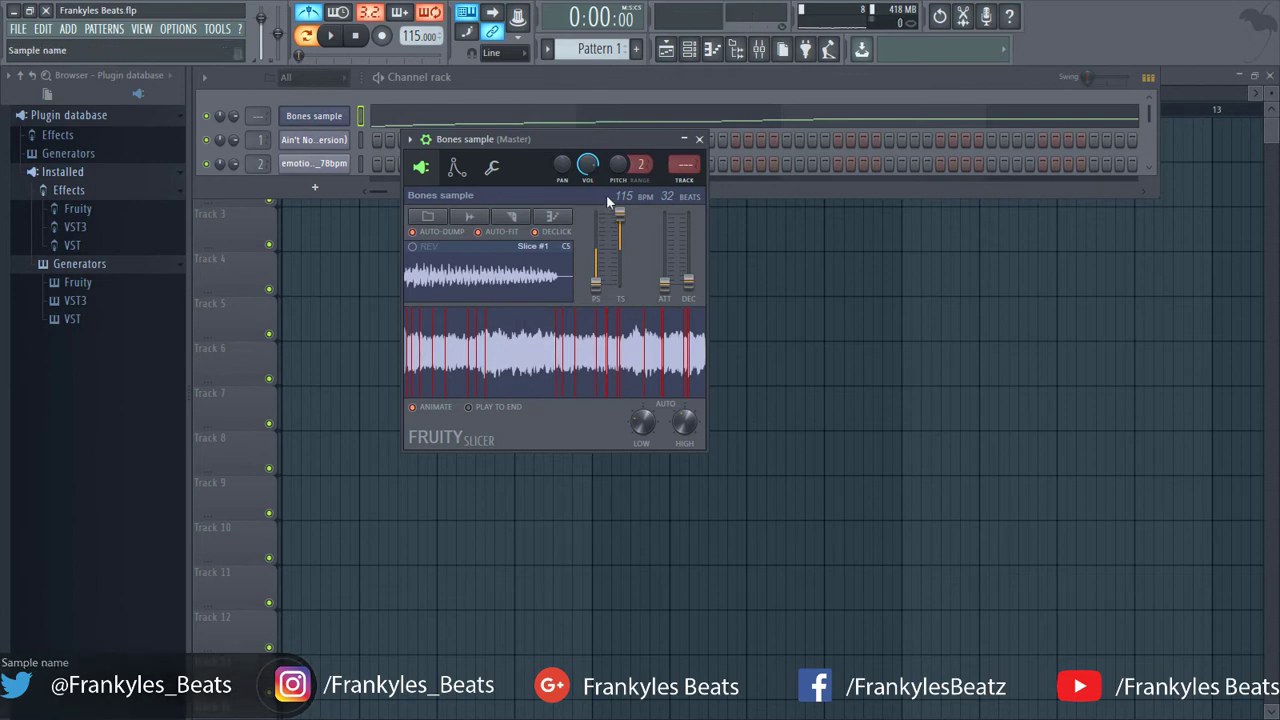
- Close the Bones sample slicer, view the Ain't No Mountain High Enough channel in Slicex, and close it
{"action": "left_click", "coordinate": [699, 139]}
{"action": "left_click", "coordinate": [360, 141]}
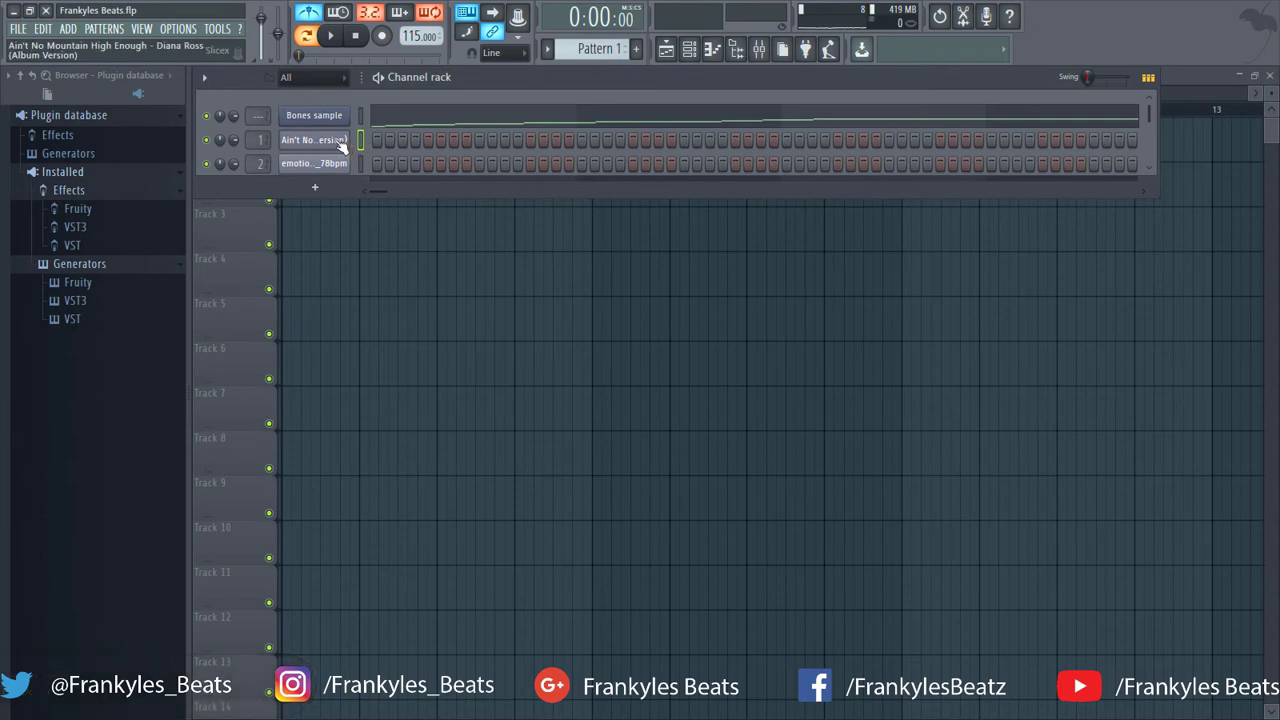
{"action": "left_click", "coordinate": [340, 142]}
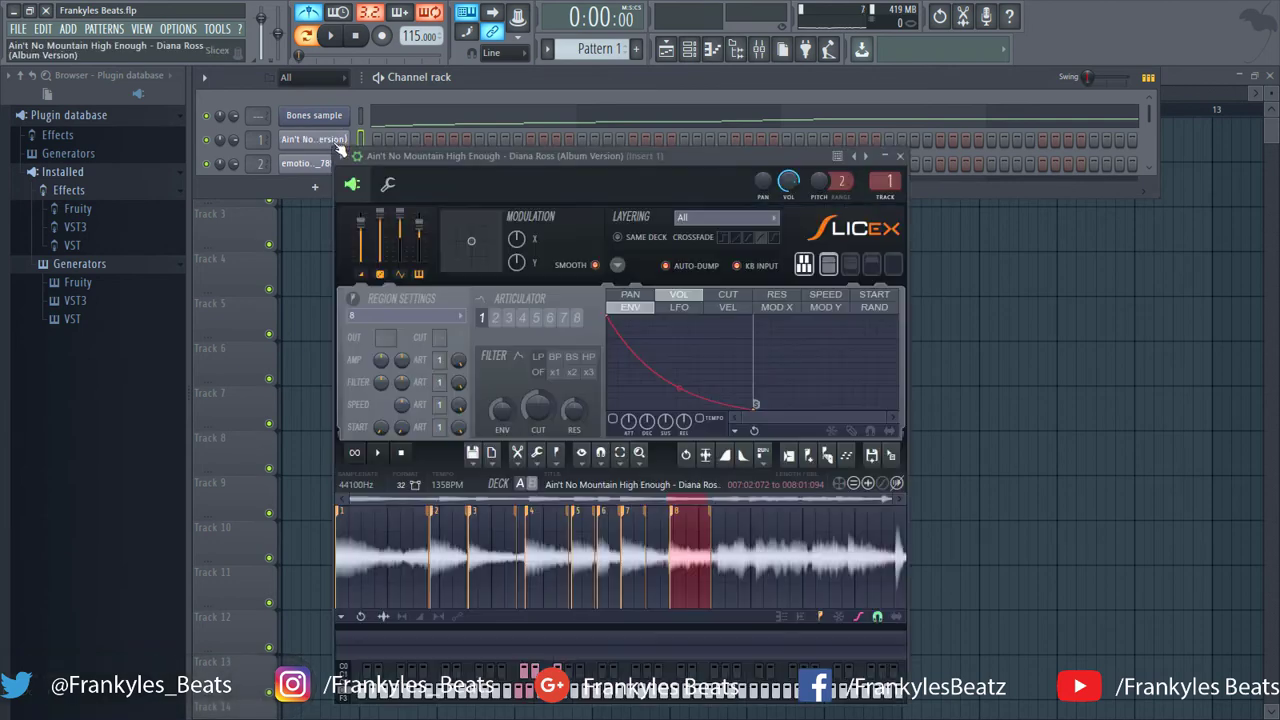
{"action": "left_click_drag", "start_coordinate": [697, 155], "coordinate": [617, 92]}
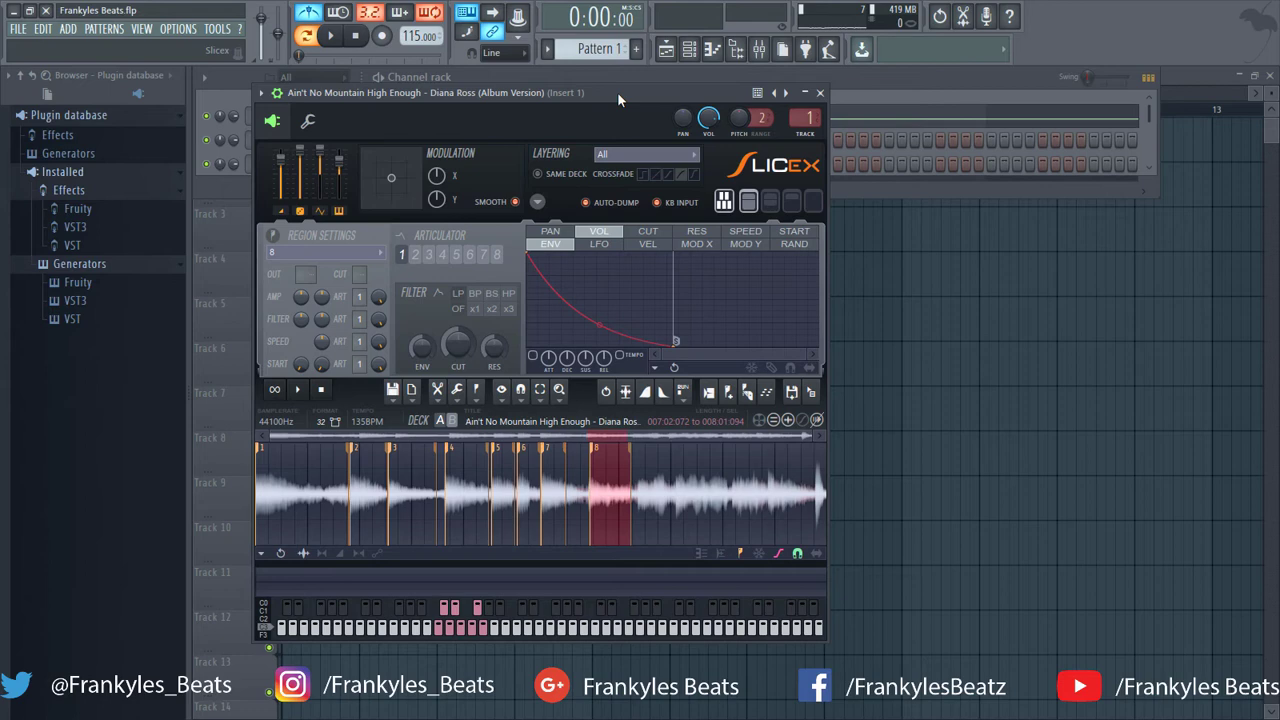
{"action": "left_click_drag", "start_coordinate": [617, 92], "coordinate": [833, 141]}
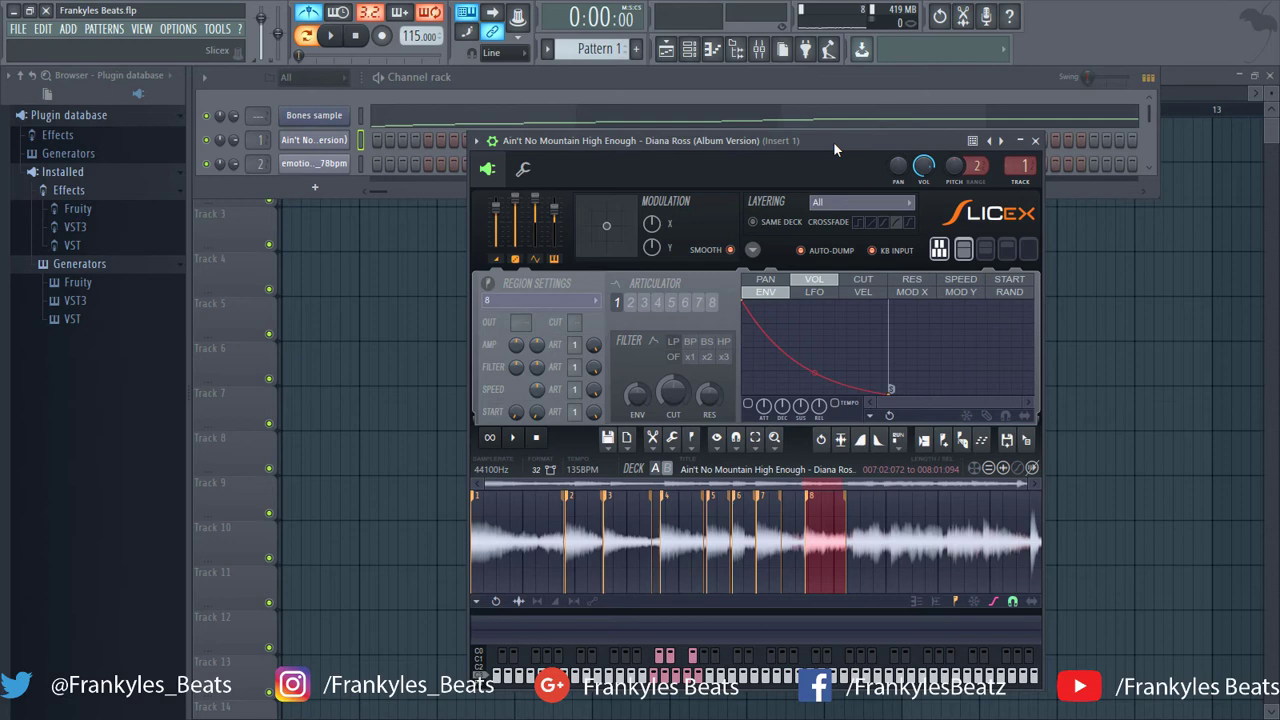
{"action": "left_click", "coordinate": [1036, 141]}
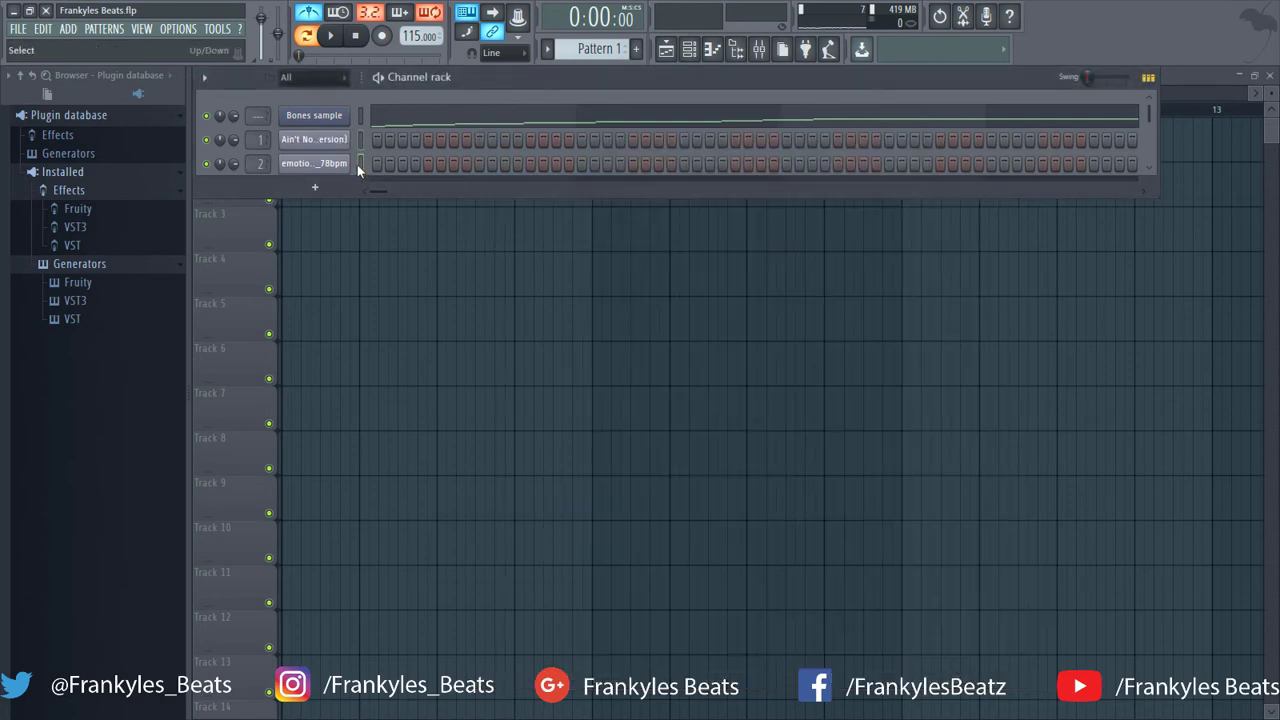
- Open the emotional soul sample_78bpm channel in Slicex and delete Marker #1 from the waveform
{"action": "left_click", "coordinate": [331, 166]}
{"action": "left_click_drag", "start_coordinate": [525, 148], "coordinate": [683, 106]}
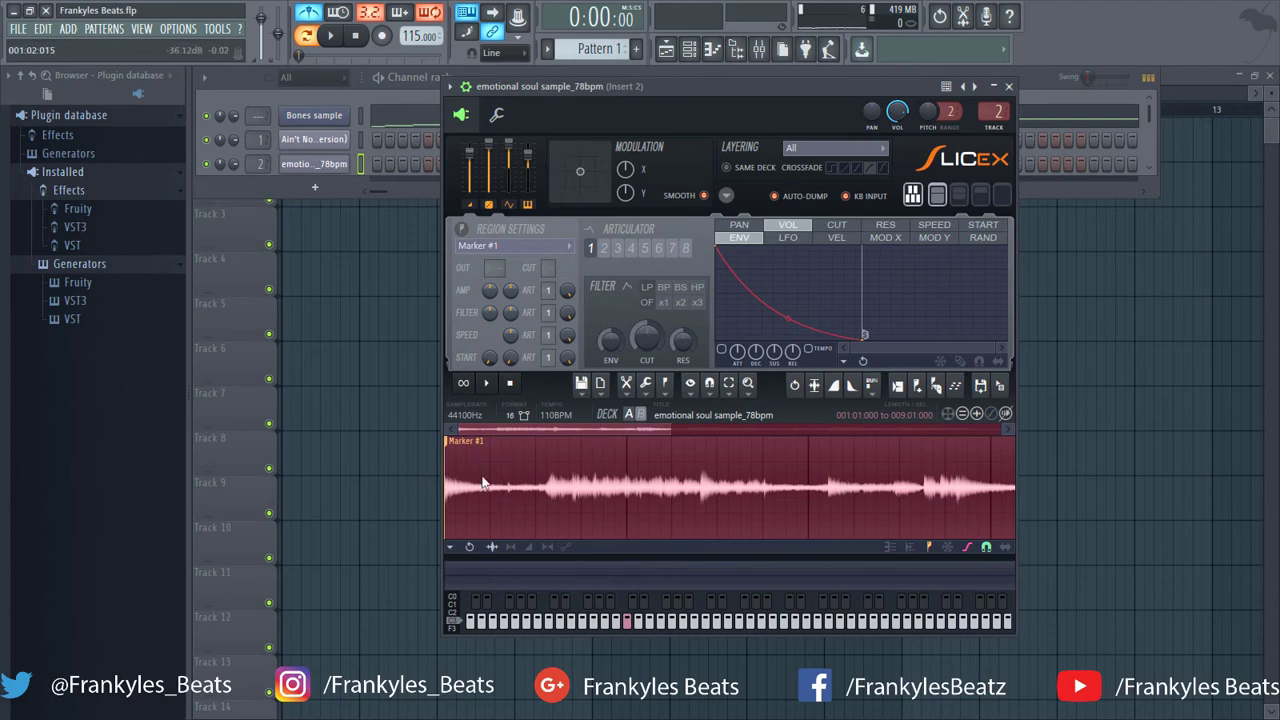
{"action": "right_click", "coordinate": [453, 450]}
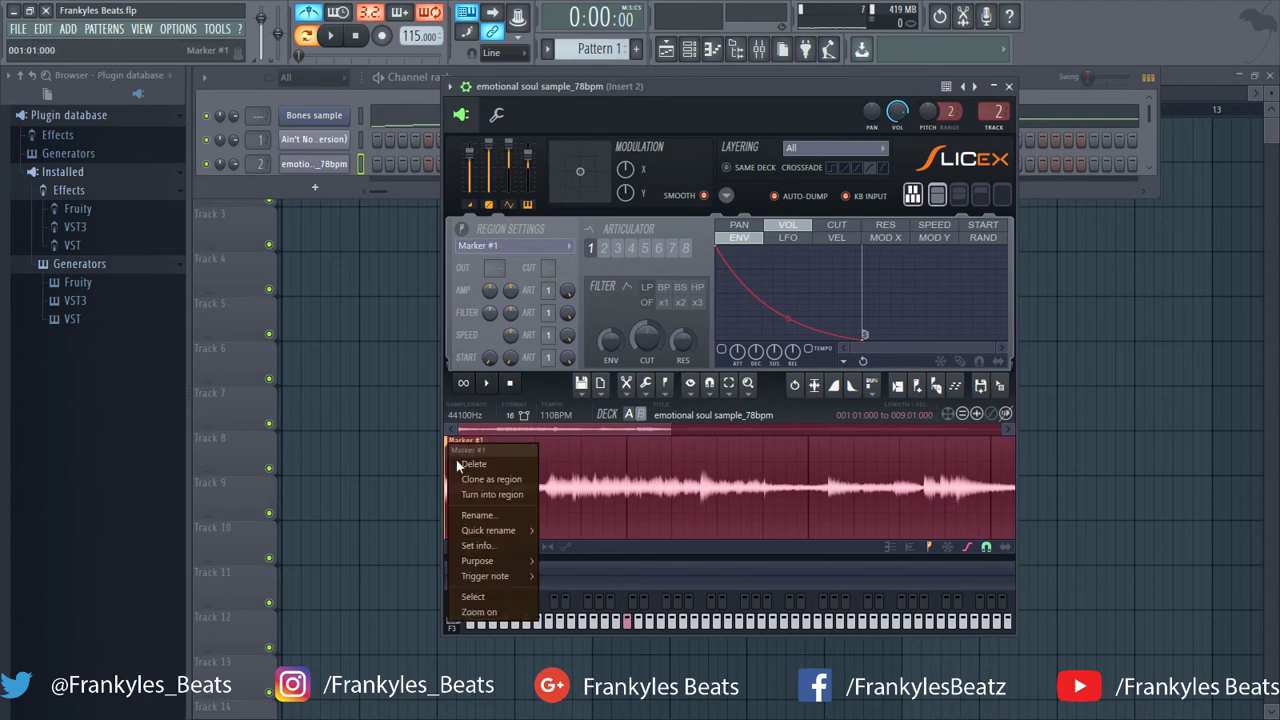
{"action": "left_click", "coordinate": [495, 466]}
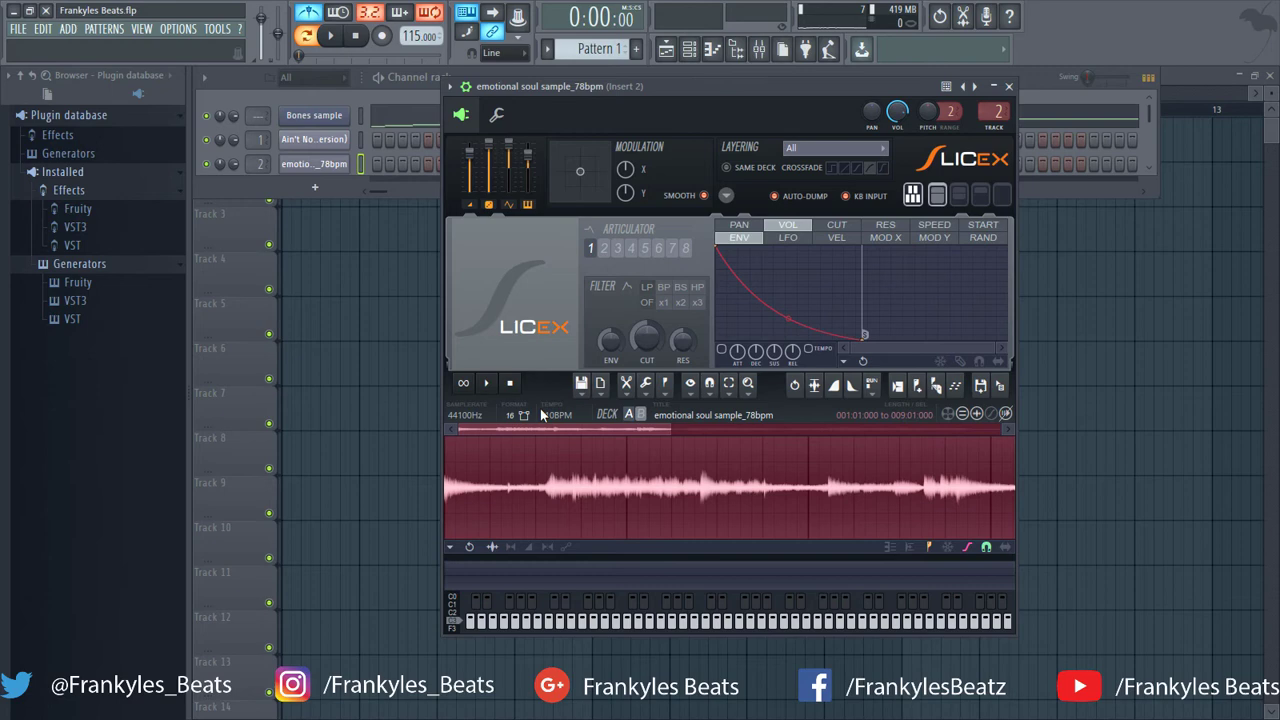
- Clear the waveform selection in Slicex and play the soul sample, stopping after a short preview
{"action": "key", "text": "ctrl+z"}
{"action": "left_click_drag", "start_coordinate": [540, 413], "coordinate": [540, 370]}
{"action": "left_click", "coordinate": [517, 491]}
{"action": "left_click", "coordinate": [490, 388]}
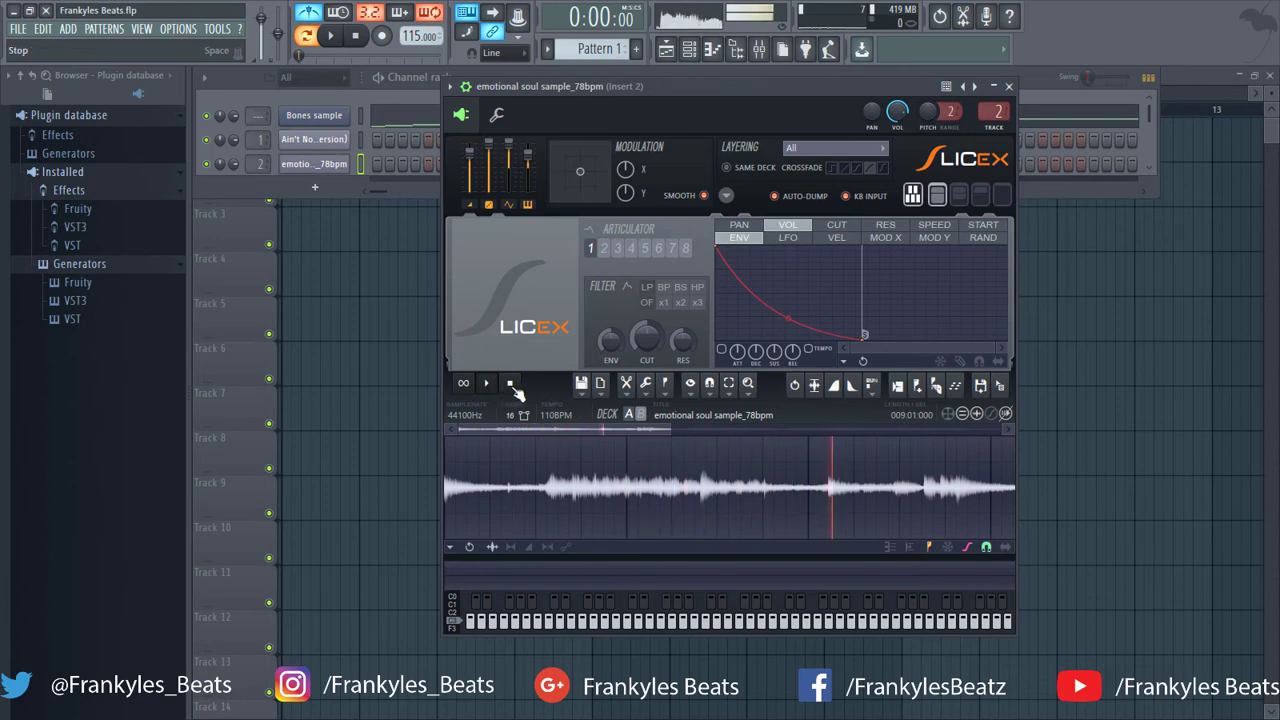
{"action": "left_click", "coordinate": [511, 386]}
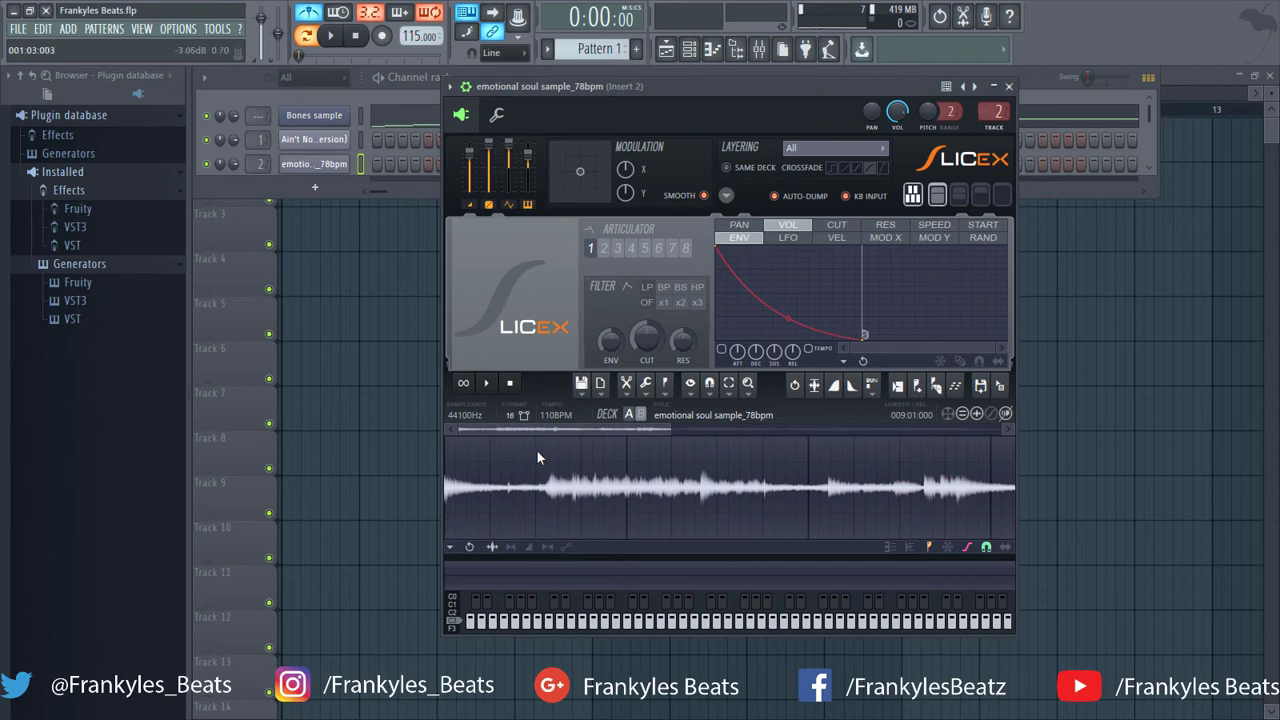
- Add a region named 2 over the soul sample's opening, from 001:01:000 to 001:03:000, and audition it
{"action": "left_click_drag", "start_coordinate": [535, 455], "coordinate": [428, 443]}
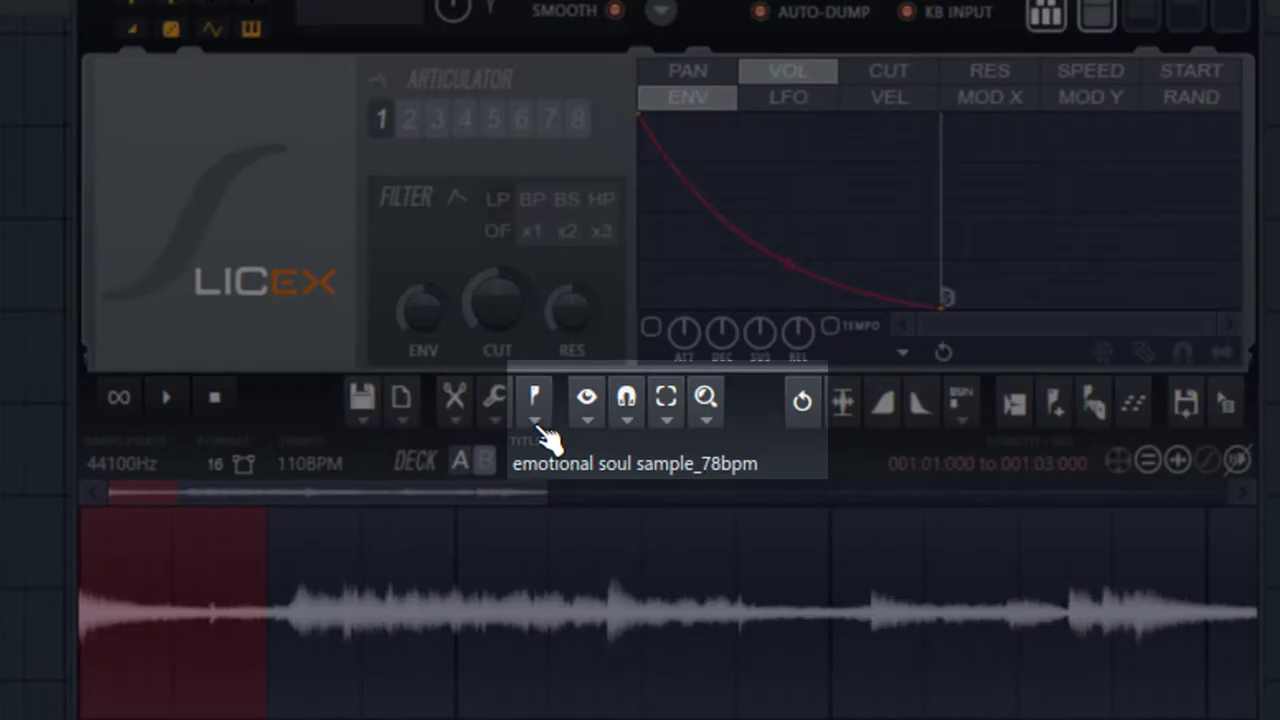
{"action": "left_click", "coordinate": [536, 420]}
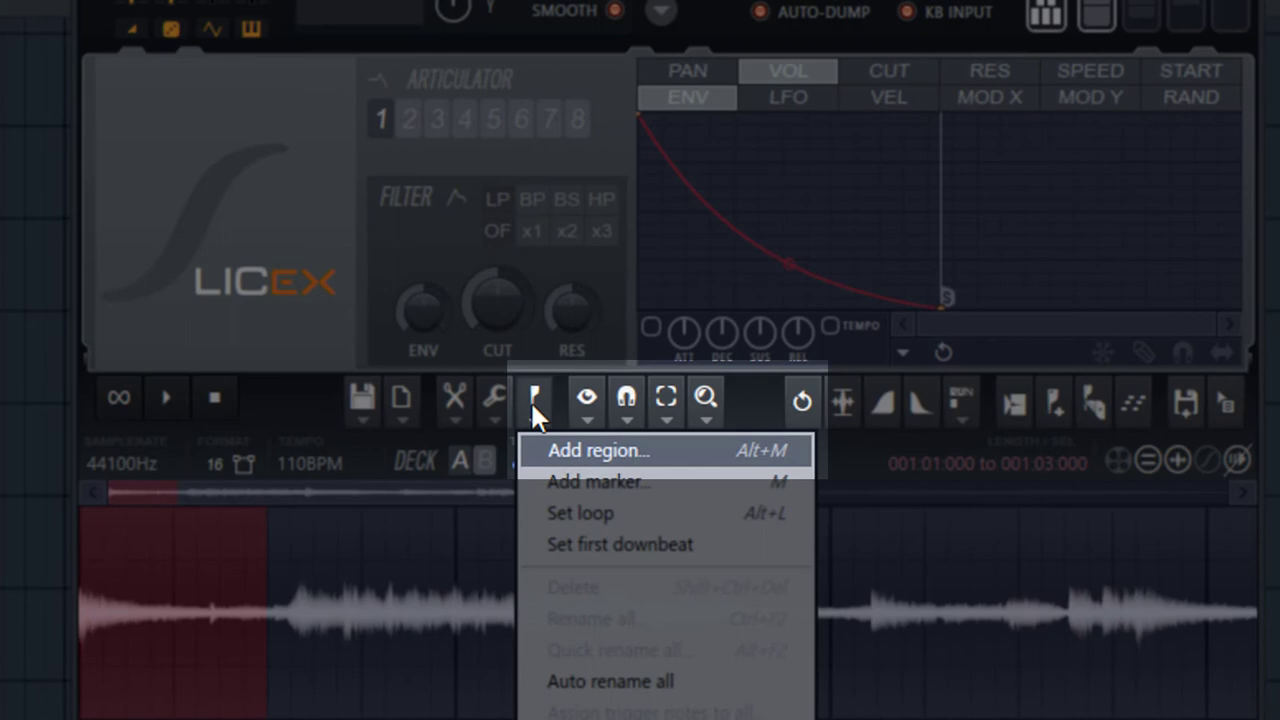
{"action": "left_click", "coordinate": [566, 452]}
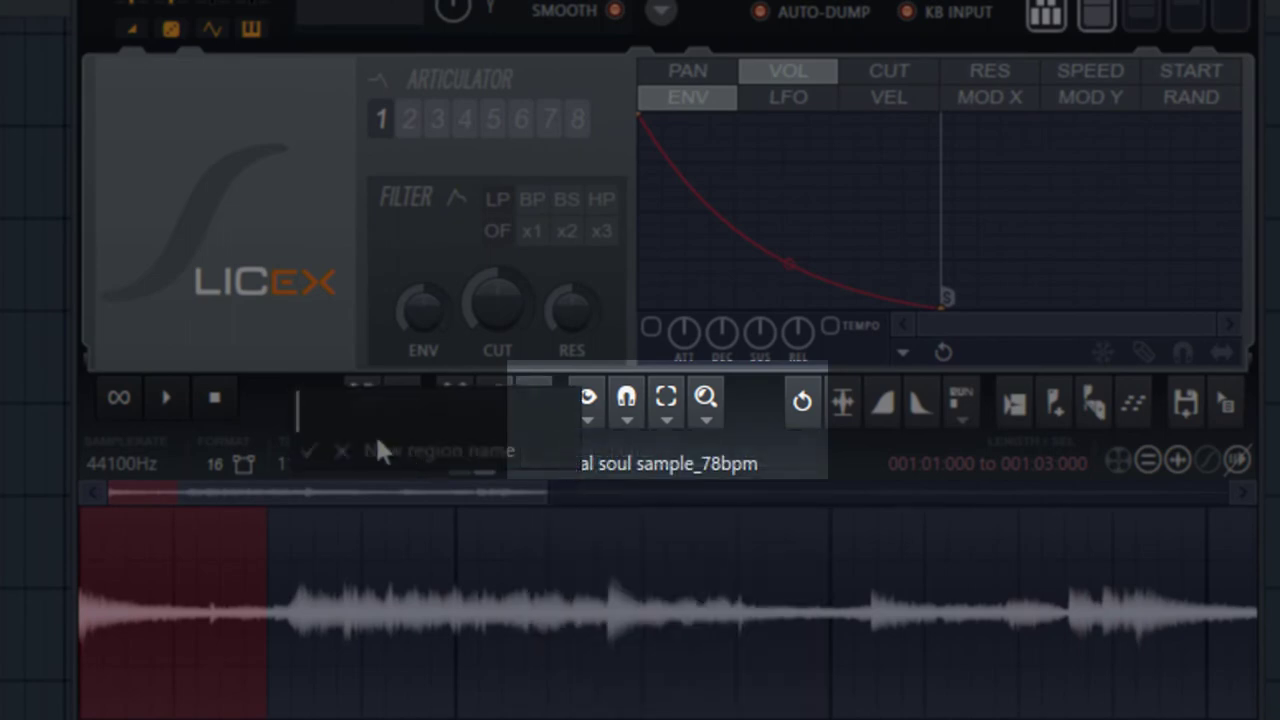
{"action": "type", "text": "2"}
{"action": "left_click", "coordinate": [554, 406]}
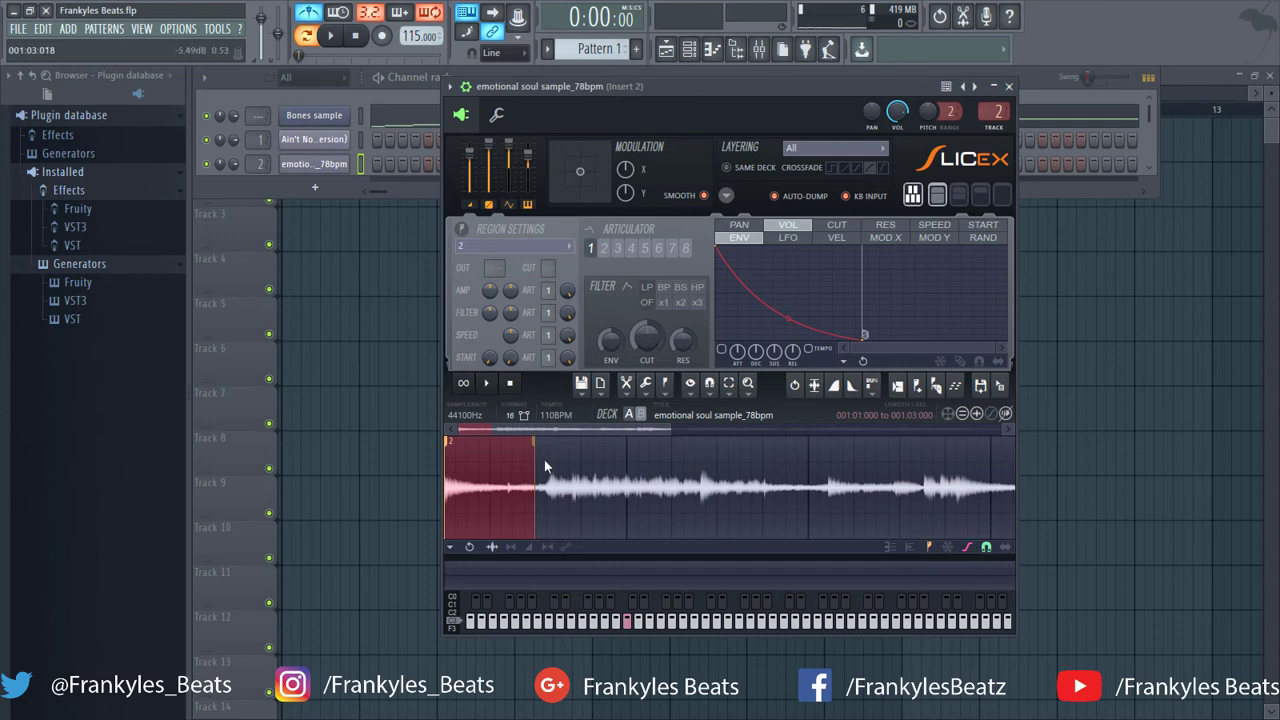
{"action": "left_click", "coordinate": [629, 625]}
- Add a second region with the default name over the selected 001:03:027 to 002:03:082, and audition it
{"action": "left_click", "coordinate": [666, 385]}
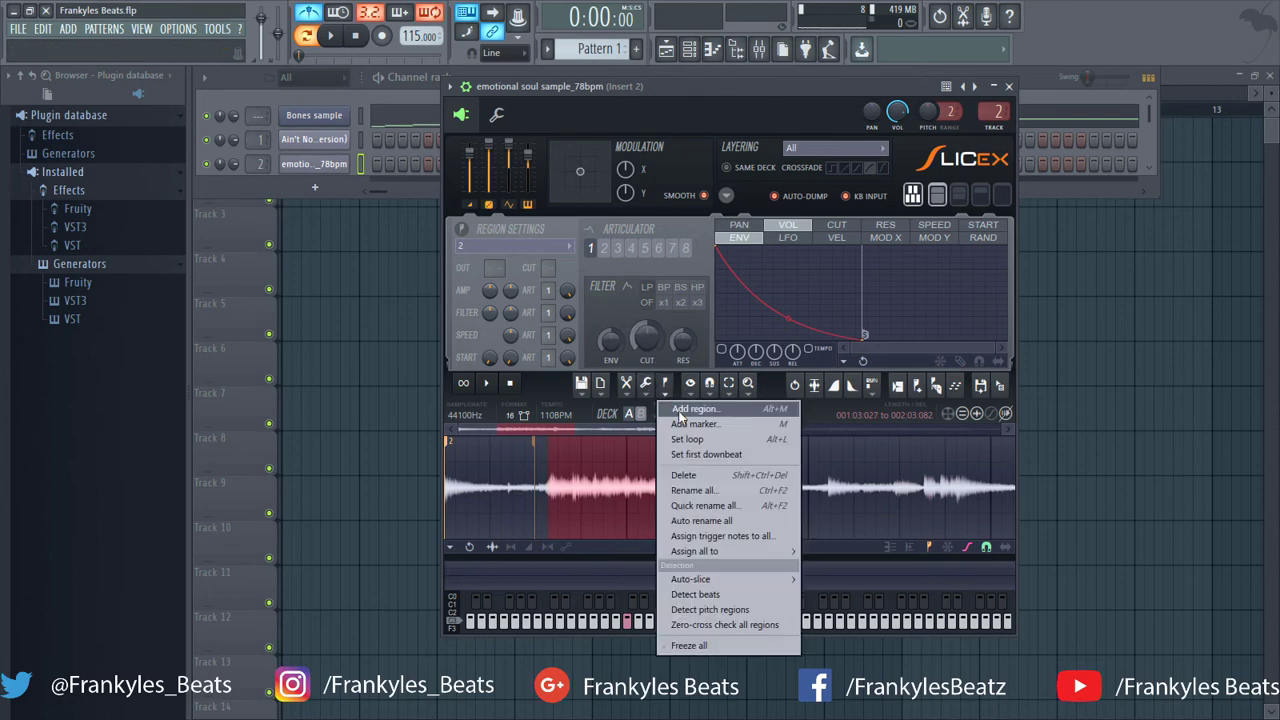
{"action": "left_click", "coordinate": [682, 410]}
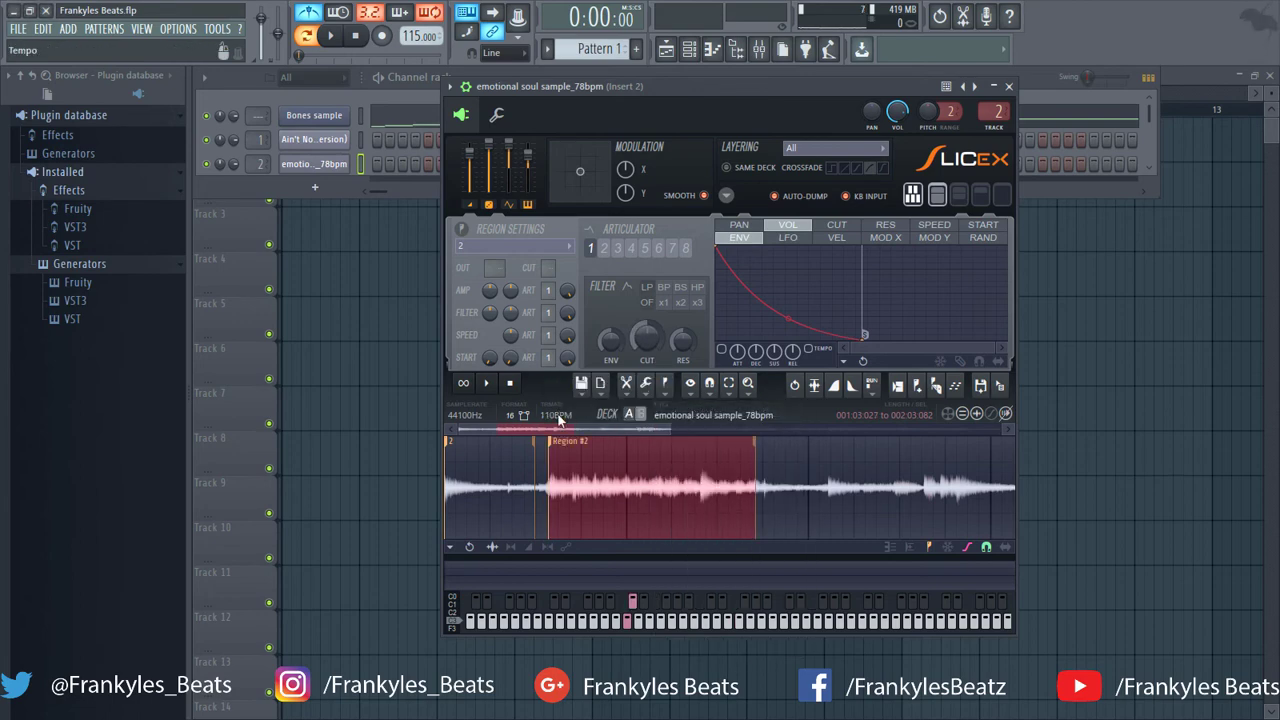
{"action": "left_click", "coordinate": [635, 604]}
{"action": "left_click", "coordinate": [632, 621]}
{"action": "left_click", "coordinate": [633, 602]}
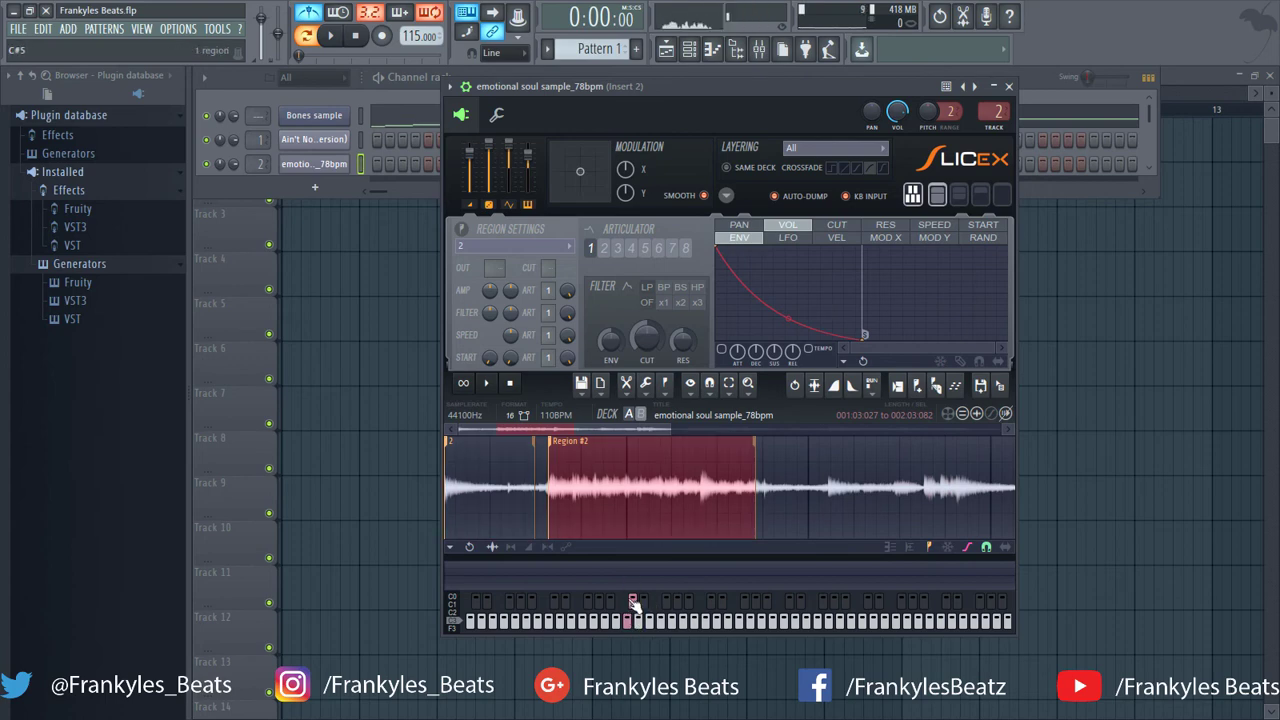
{"action": "left_click", "coordinate": [634, 618]}
{"action": "left_click", "coordinate": [633, 603]}
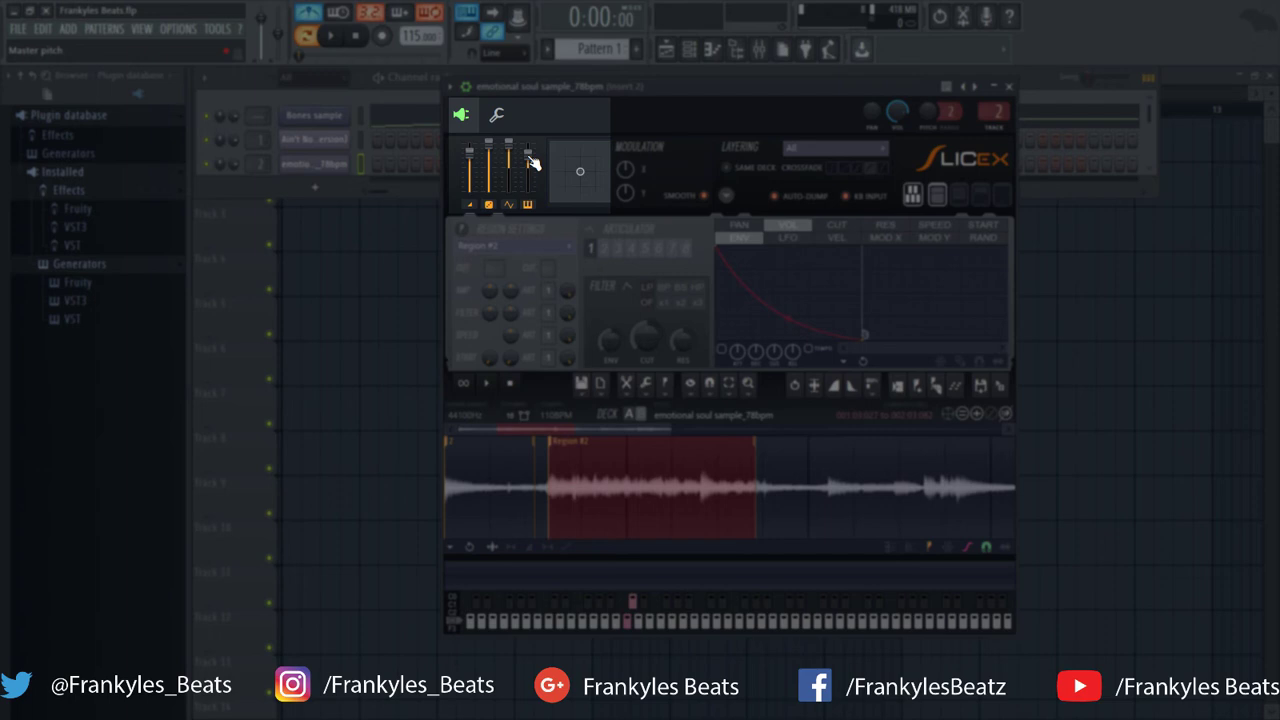
- Lower Slicex's master pitch slightly and extend the waveform selection's start back to 001:02:039
{"action": "left_click_drag", "start_coordinate": [531, 162], "coordinate": [535, 173]}
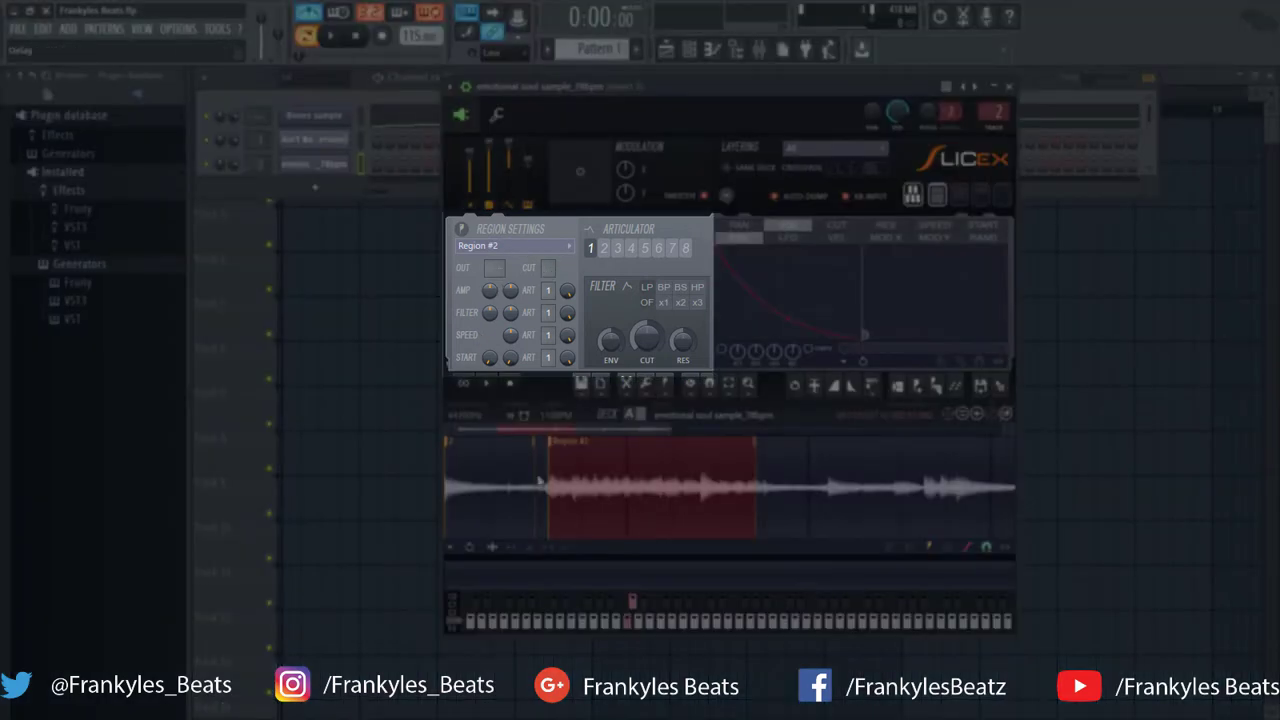
{"action": "left_click_drag", "start_coordinate": [510, 490], "coordinate": [500, 476]}
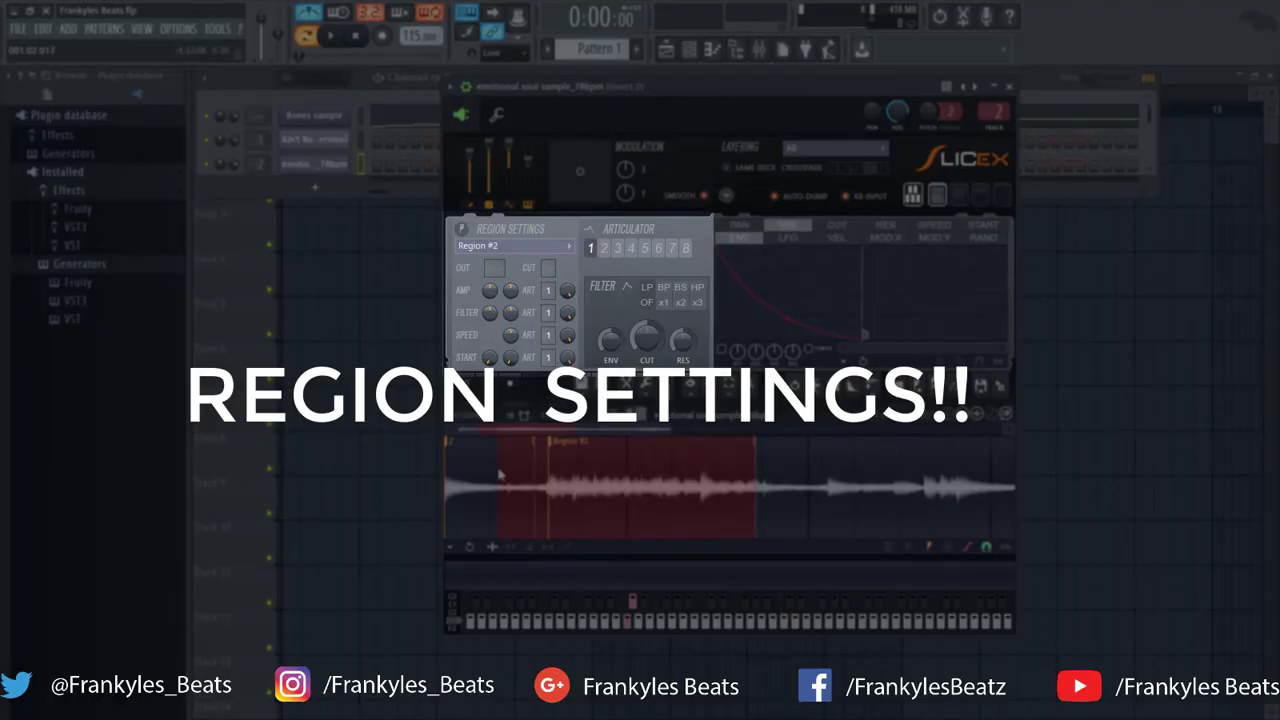
{"action": "mouse_move", "coordinate": [500, 476]}
{"action": "left_mouse_down"}
{"action": "mouse_move", "coordinate": [582, 508]}
{"action": "mouse_move", "coordinate": [508, 467]}
{"action": "left_mouse_up"}
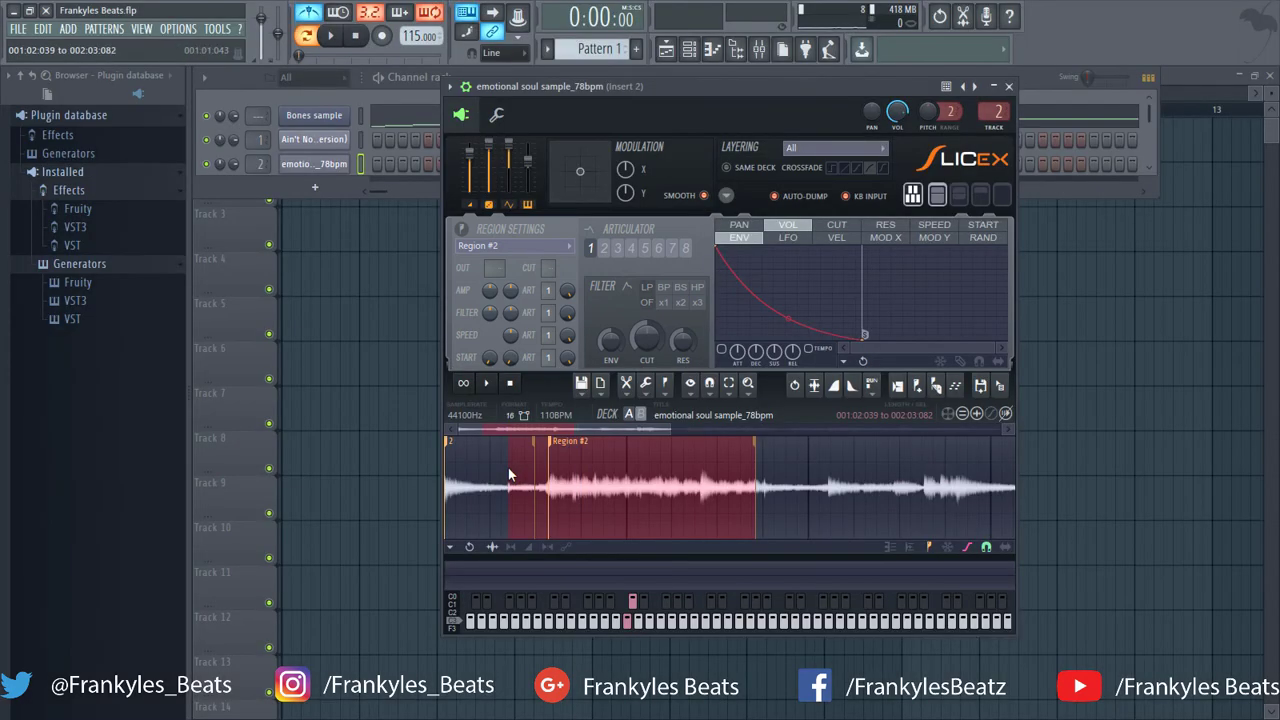
- Choose region 2 in the region settings, adjust its filter cutoff, and audition the region
{"action": "left_click", "coordinate": [511, 247]}
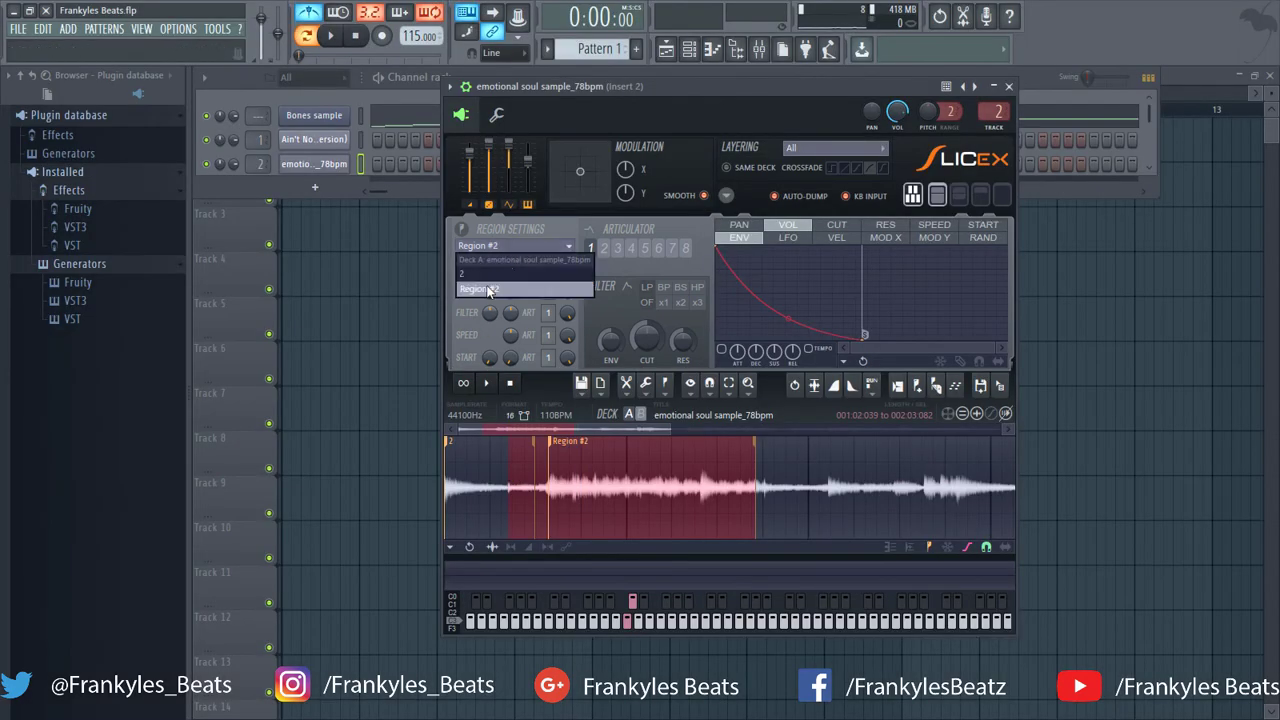
{"action": "left_click", "coordinate": [488, 273]}
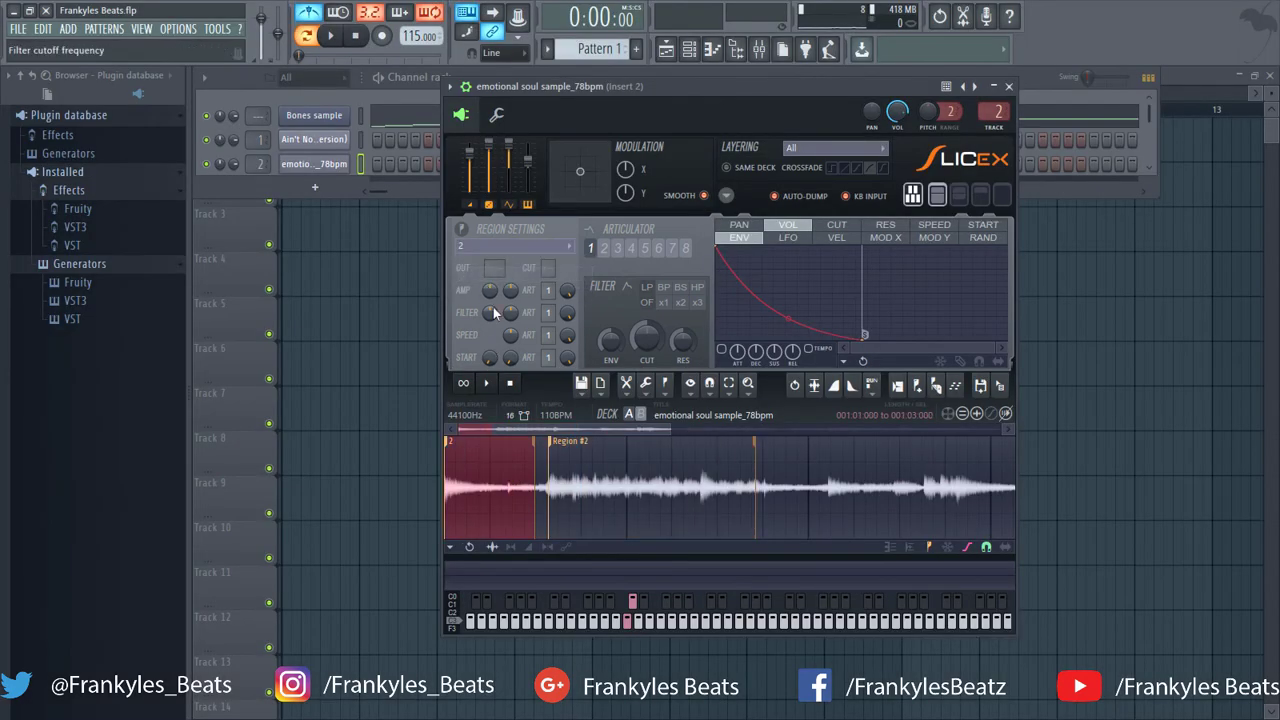
{"action": "left_click", "coordinate": [494, 313]}
{"action": "key", "text": "z"}
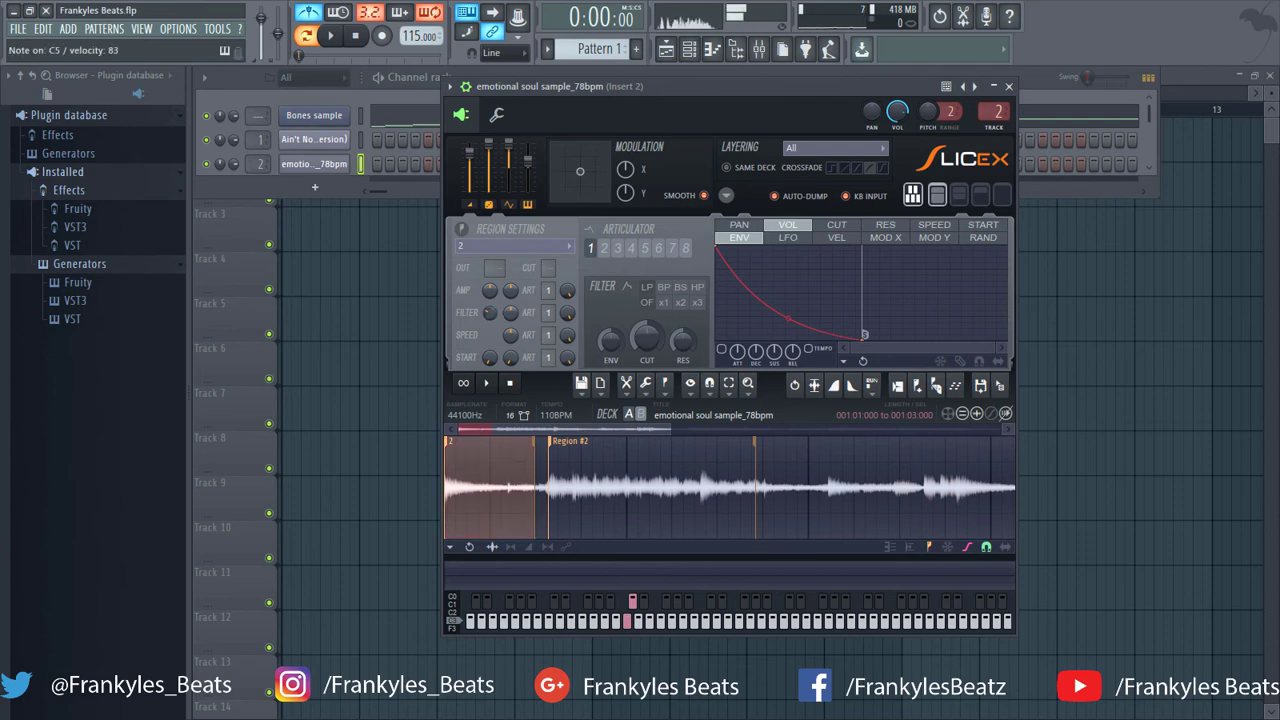
{"action": "key", "text": "z"}
{"action": "left_click", "coordinate": [510, 512]}
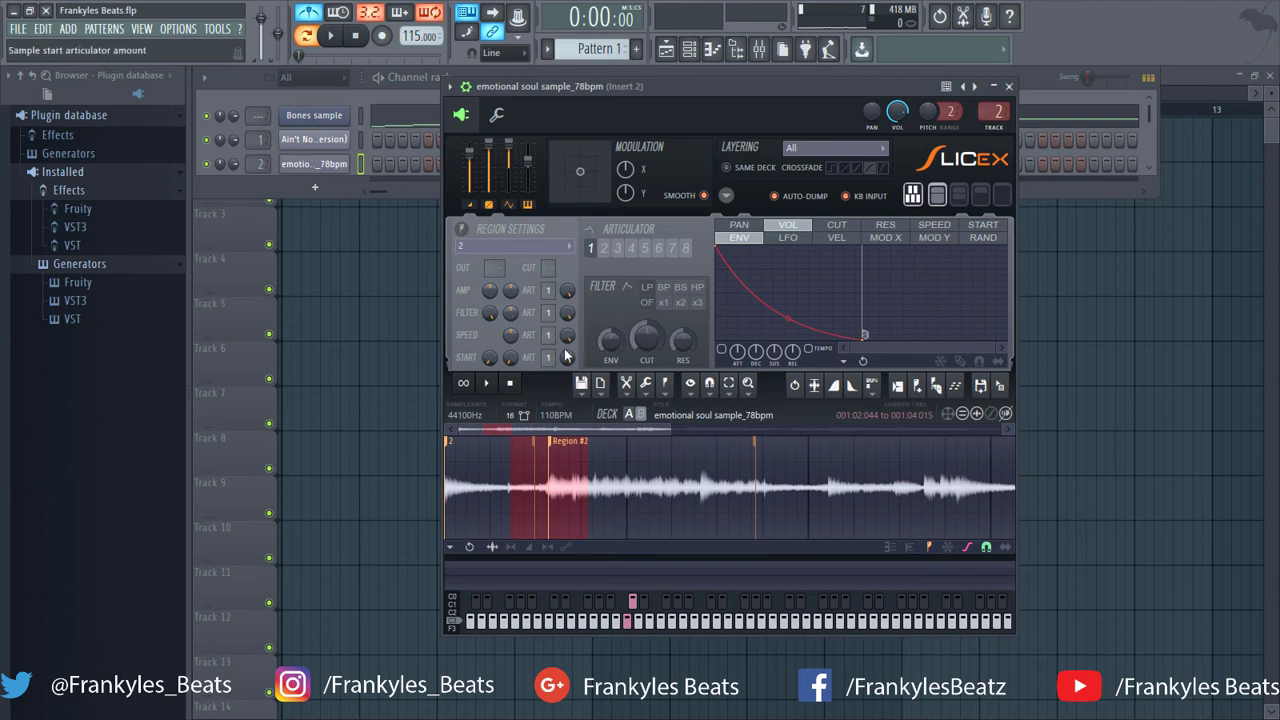
- Close the soul sample's Slicex window and bring the playlist containing the Loop3 clip to the front
{"action": "left_click", "coordinate": [1008, 86]}
{"action": "left_click", "coordinate": [672, 50]}
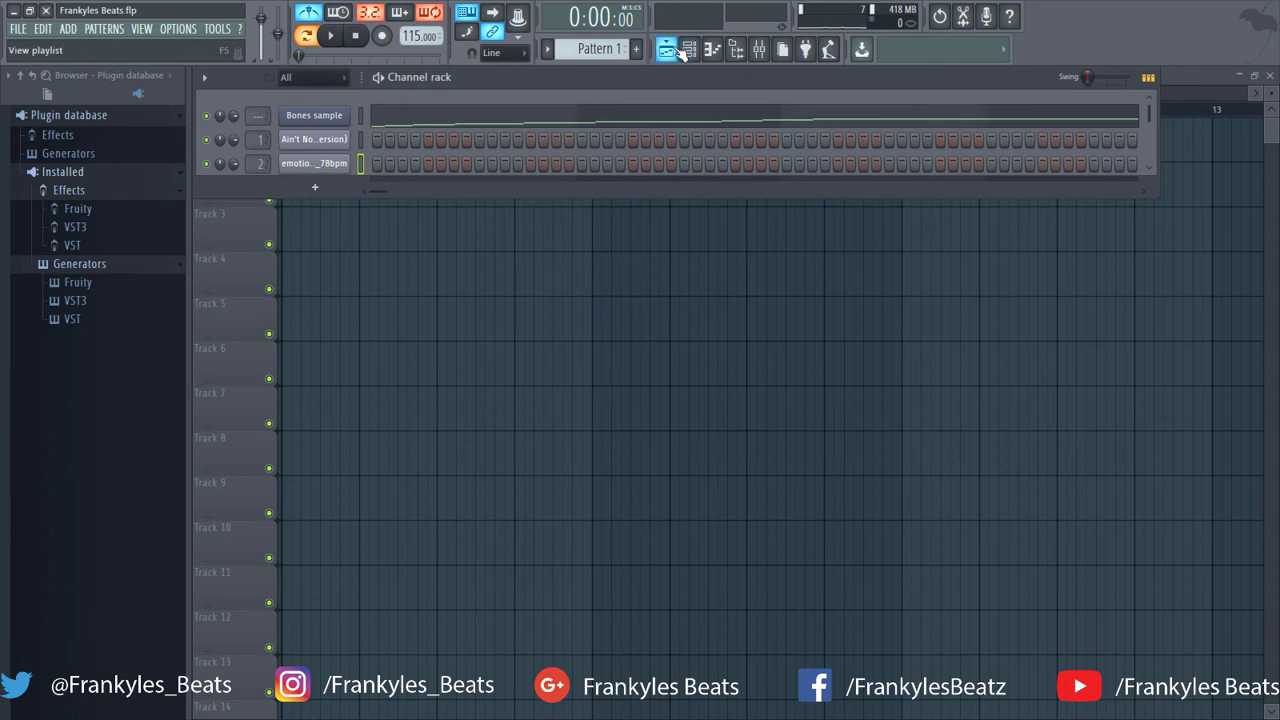
{"action": "left_click", "coordinate": [676, 51]}
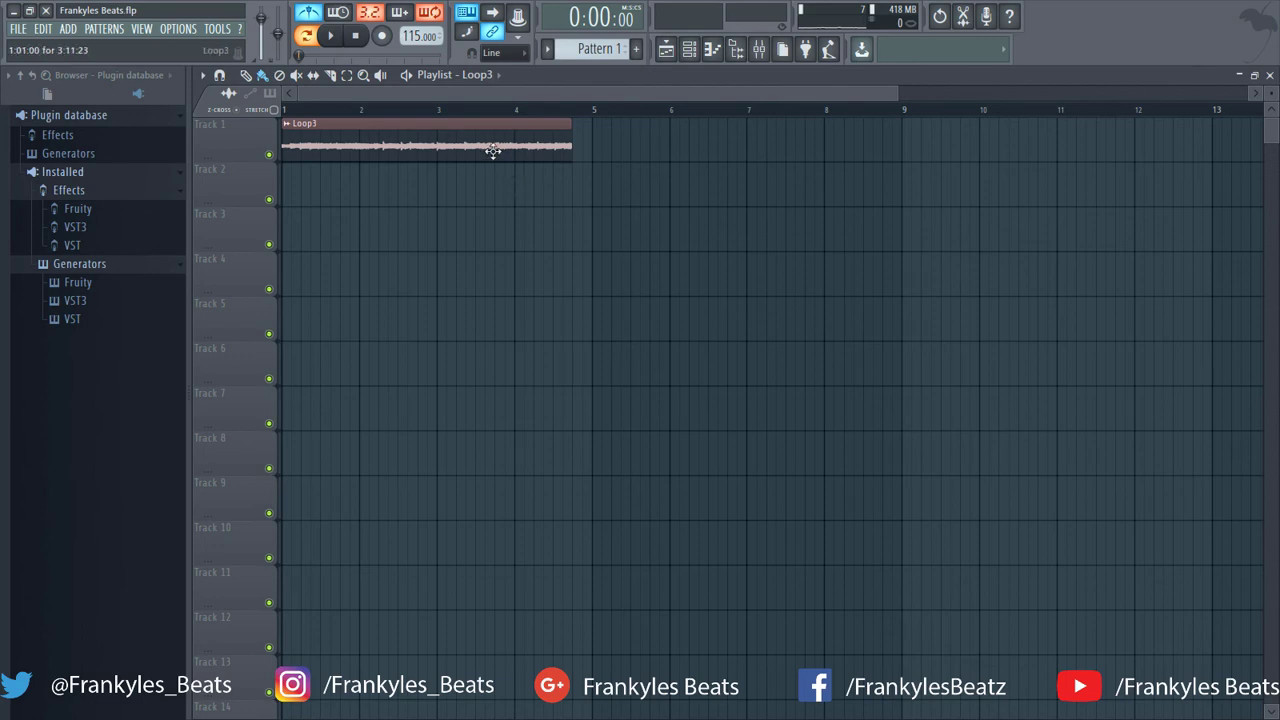
{"action": "left_click_drag", "start_coordinate": [457, 151], "coordinate": [450, 120]}
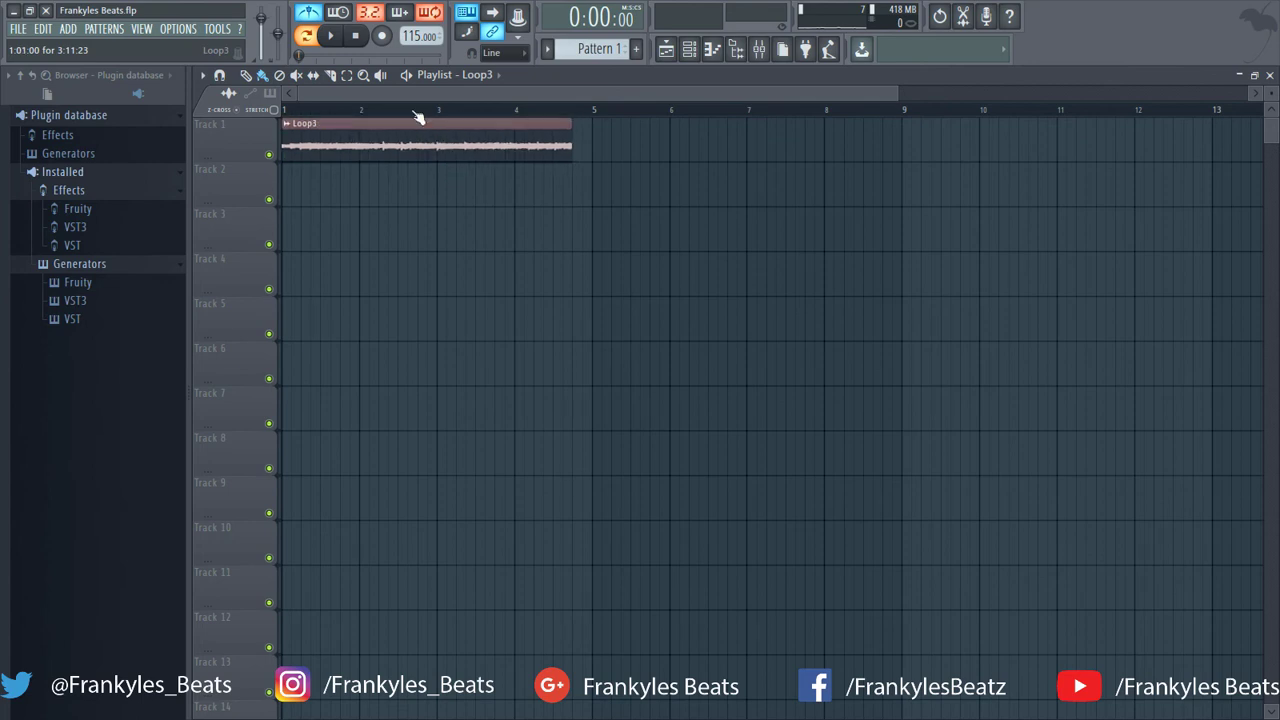
- Play the Loop3 clip from the start of the playlist and stop after a short preview
{"action": "left_click", "coordinate": [331, 37]}
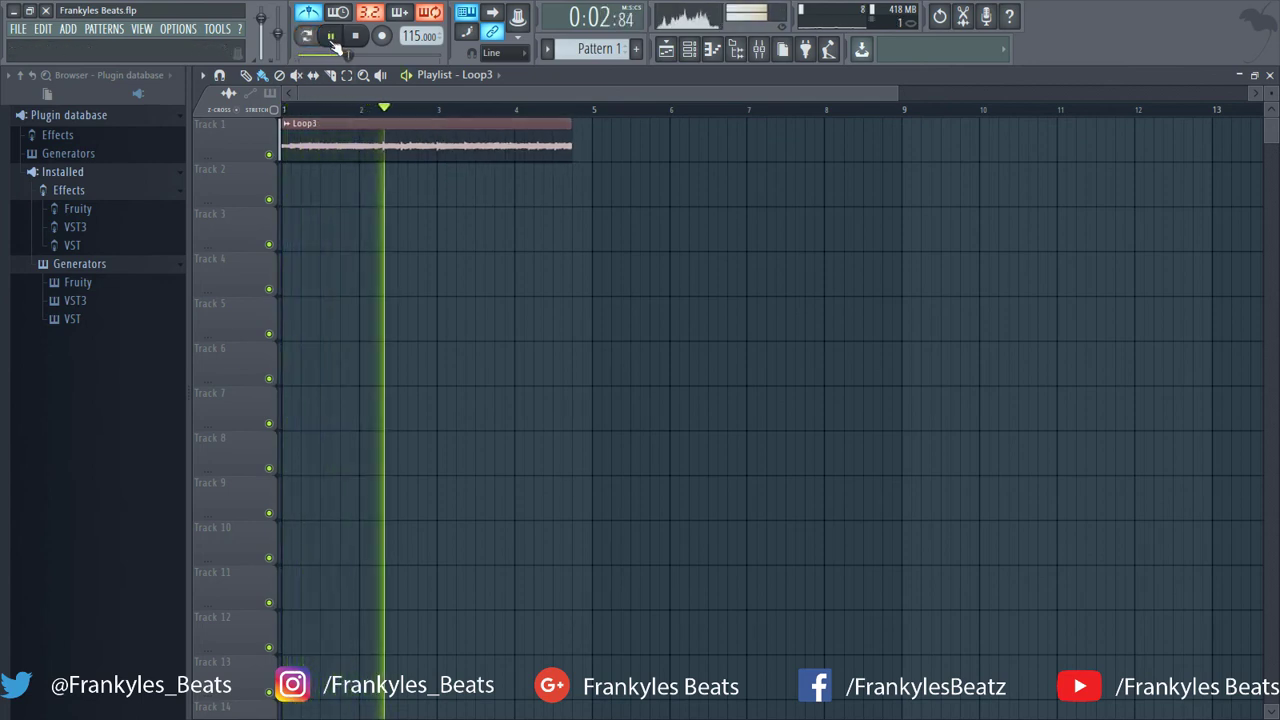
{"action": "left_click", "coordinate": [331, 37]}
{"action": "left_click", "coordinate": [358, 37]}
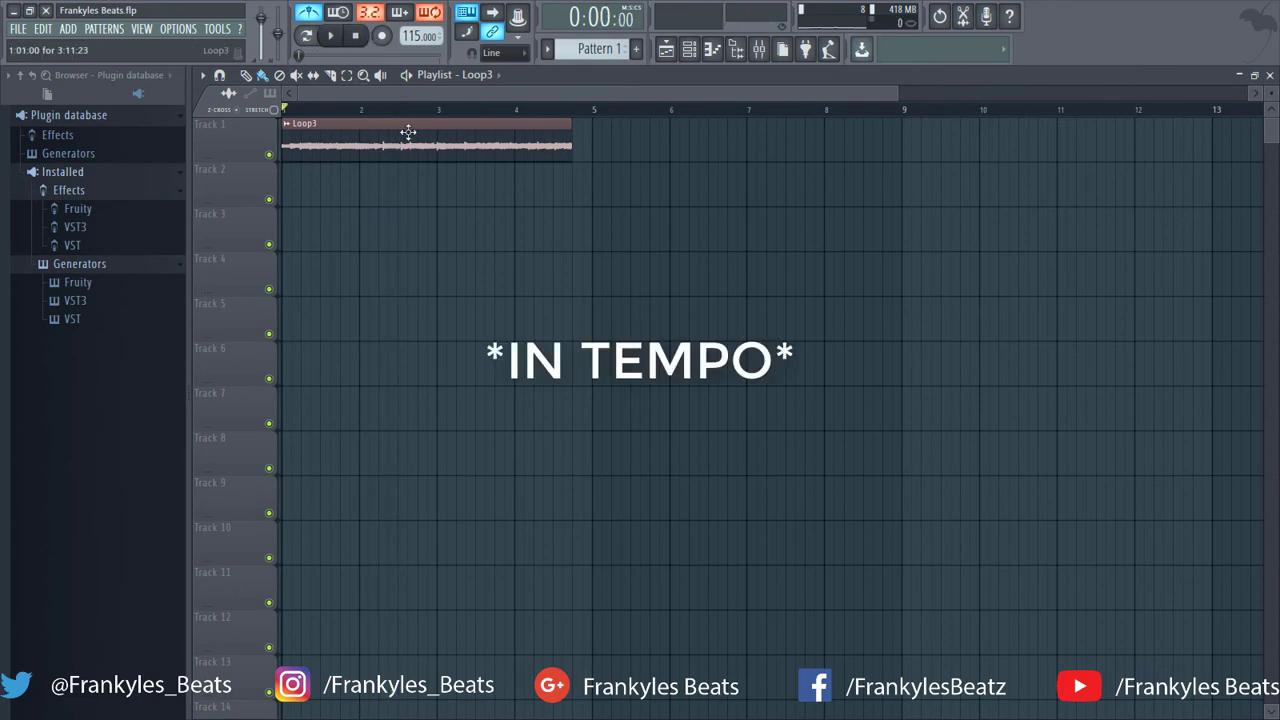
- Time-stretch the Loop3 audio clip to a length of 4:00:00 and preview it in the playlist
{"action": "double_click", "coordinate": [409, 131]}
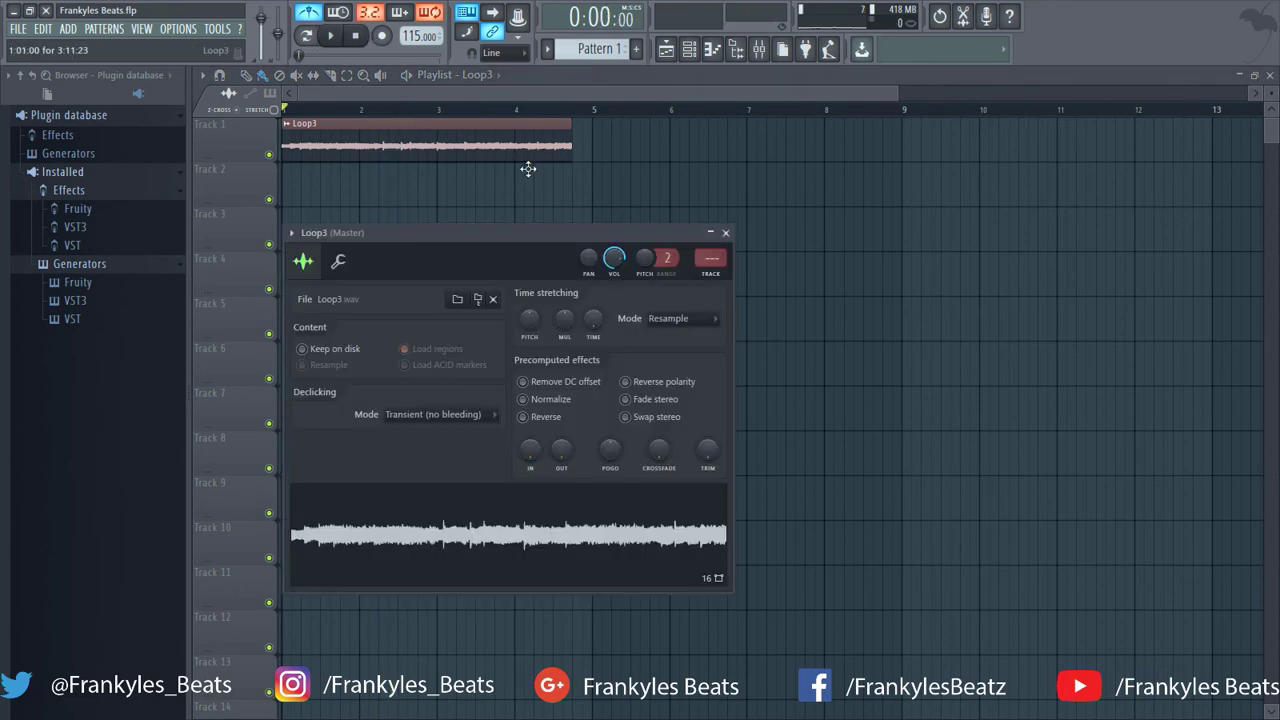
{"action": "left_click_drag", "start_coordinate": [596, 333], "coordinate": [596, 314]}
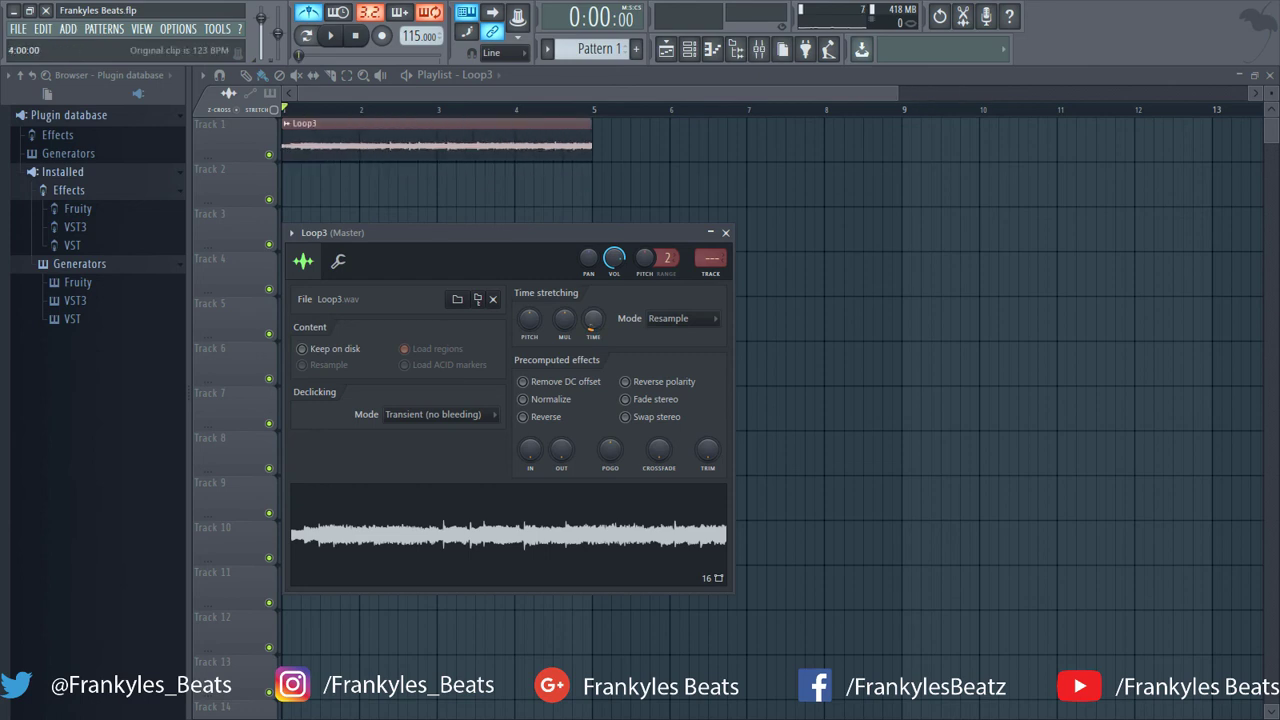
{"action": "left_click", "coordinate": [725, 232]}
{"action": "left_click", "coordinate": [333, 38]}
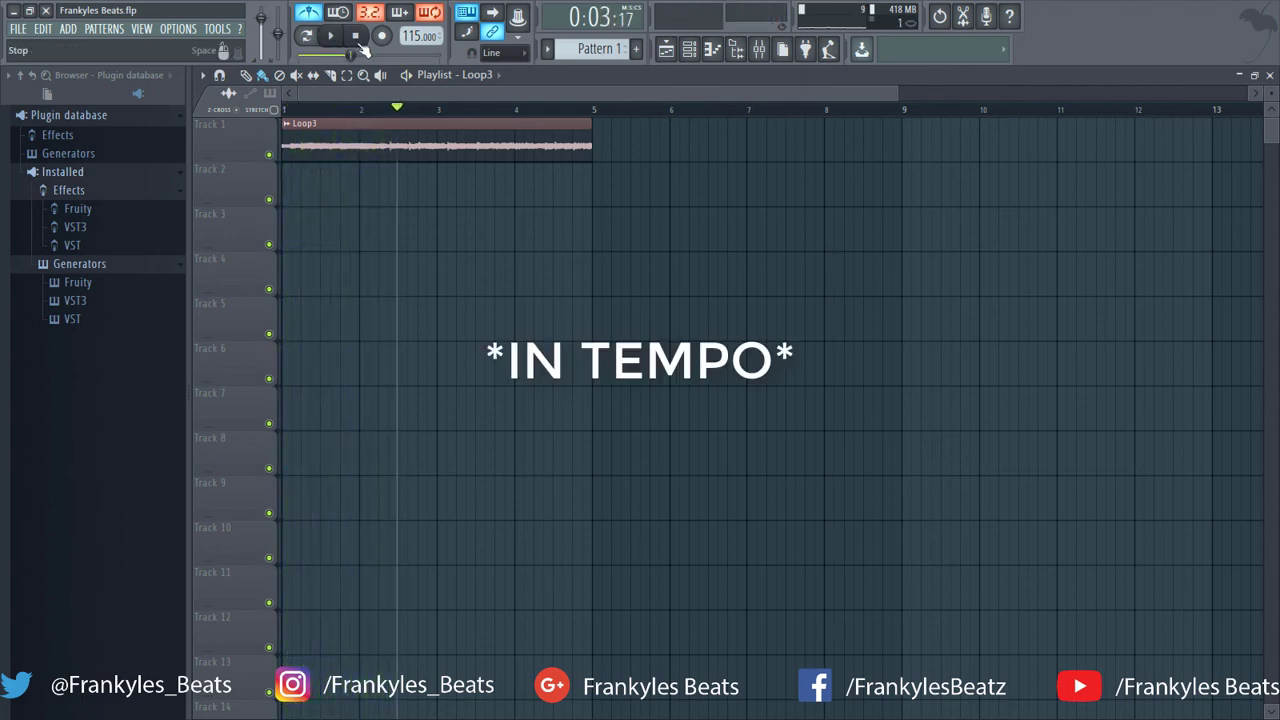
{"action": "left_click", "coordinate": [357, 40]}
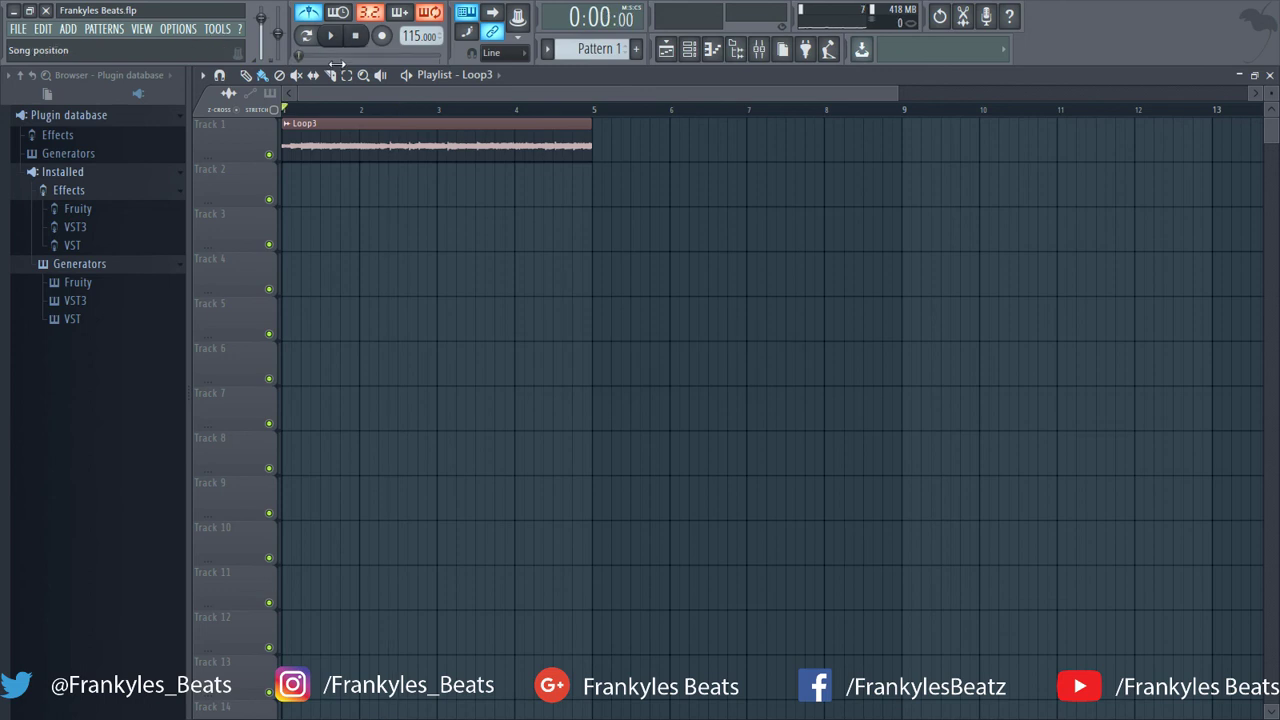
- Slice the Loop3 clip on Track 1 at bars 2, 3 and 4
{"action": "left_click", "coordinate": [331, 75]}
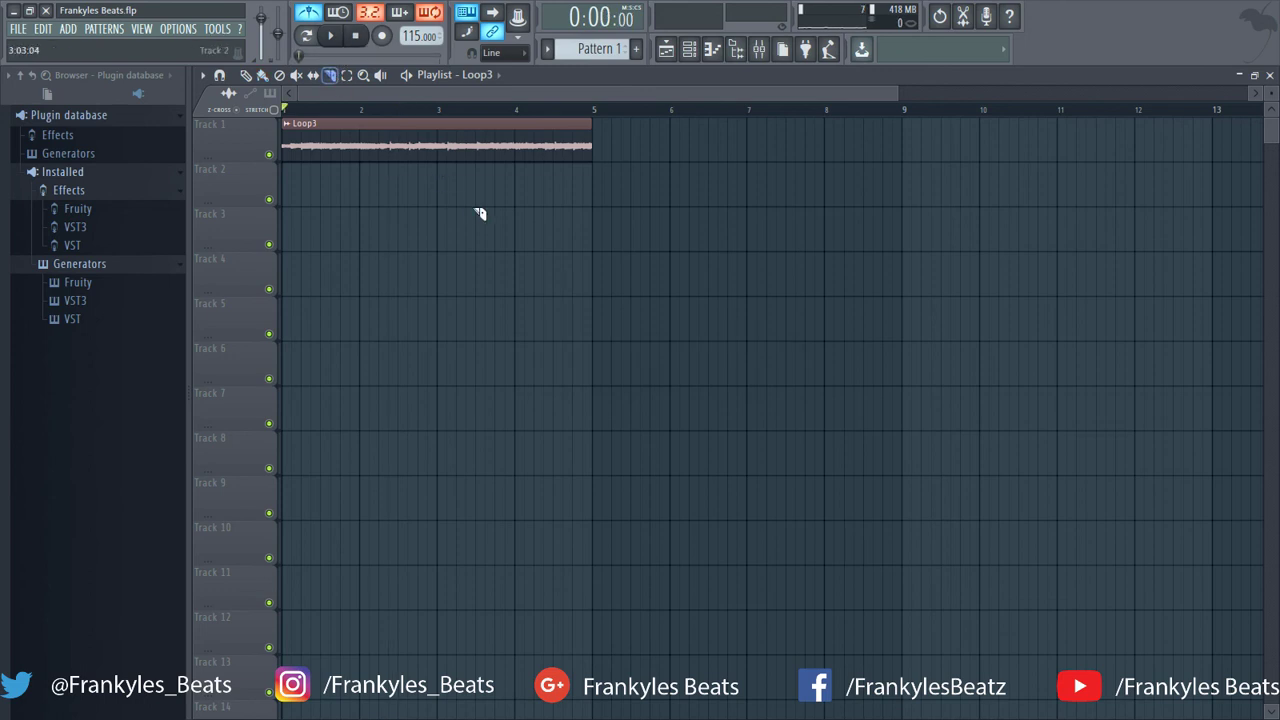
{"action": "left_click_drag", "start_coordinate": [449, 128], "coordinate": [449, 200]}
{"action": "left_click_drag", "start_coordinate": [522, 120], "coordinate": [518, 212]}
- Move the first Loop3 slice down to Track 2 and the second to Track 3, keeping their bar positions
{"action": "left_click", "coordinate": [246, 75]}
{"action": "mouse_move", "coordinate": [486, 137]}
{"action": "left_mouse_down"}
{"action": "mouse_move", "coordinate": [397, 214]}
{"action": "mouse_move", "coordinate": [325, 185]}
{"action": "mouse_move", "coordinate": [408, 146]}
{"action": "mouse_move", "coordinate": [470, 146]}
{"action": "left_mouse_up"}
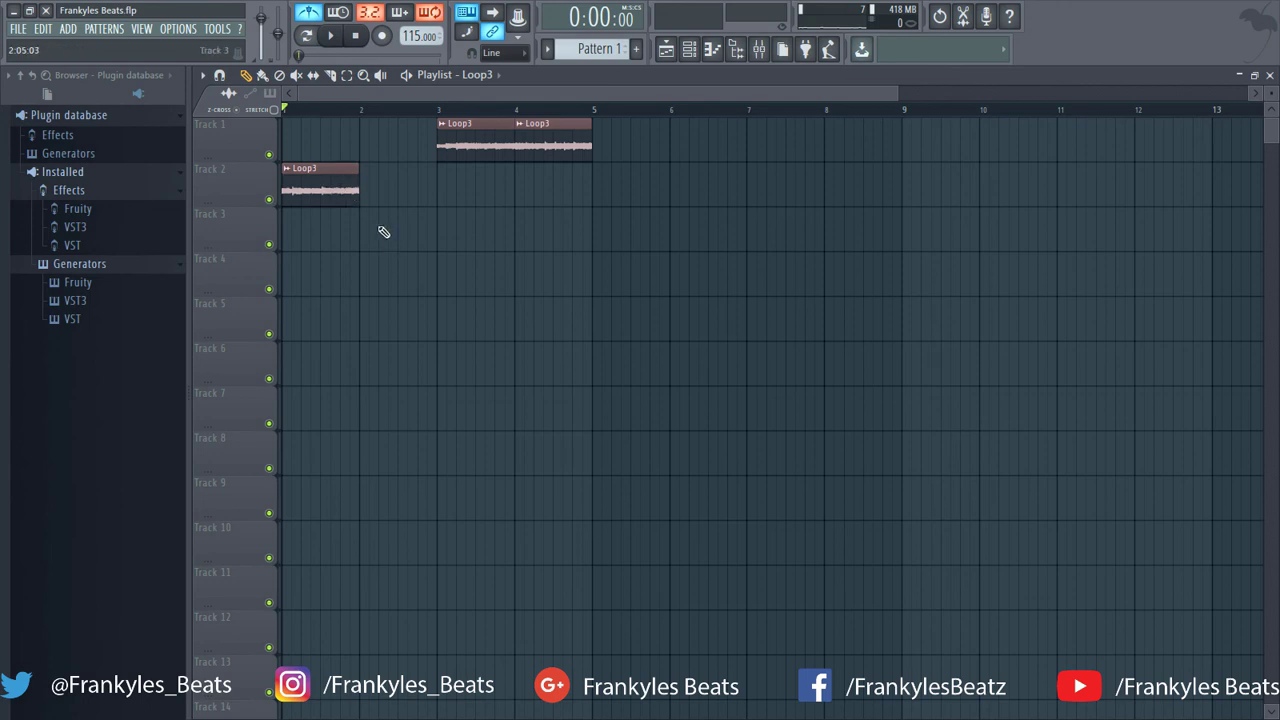
{"action": "left_click_drag", "start_coordinate": [377, 229], "coordinate": [381, 235]}
- Play the rearranged Loop3 slices, stop playback, and return to the playlist
{"action": "left_click", "coordinate": [331, 36]}
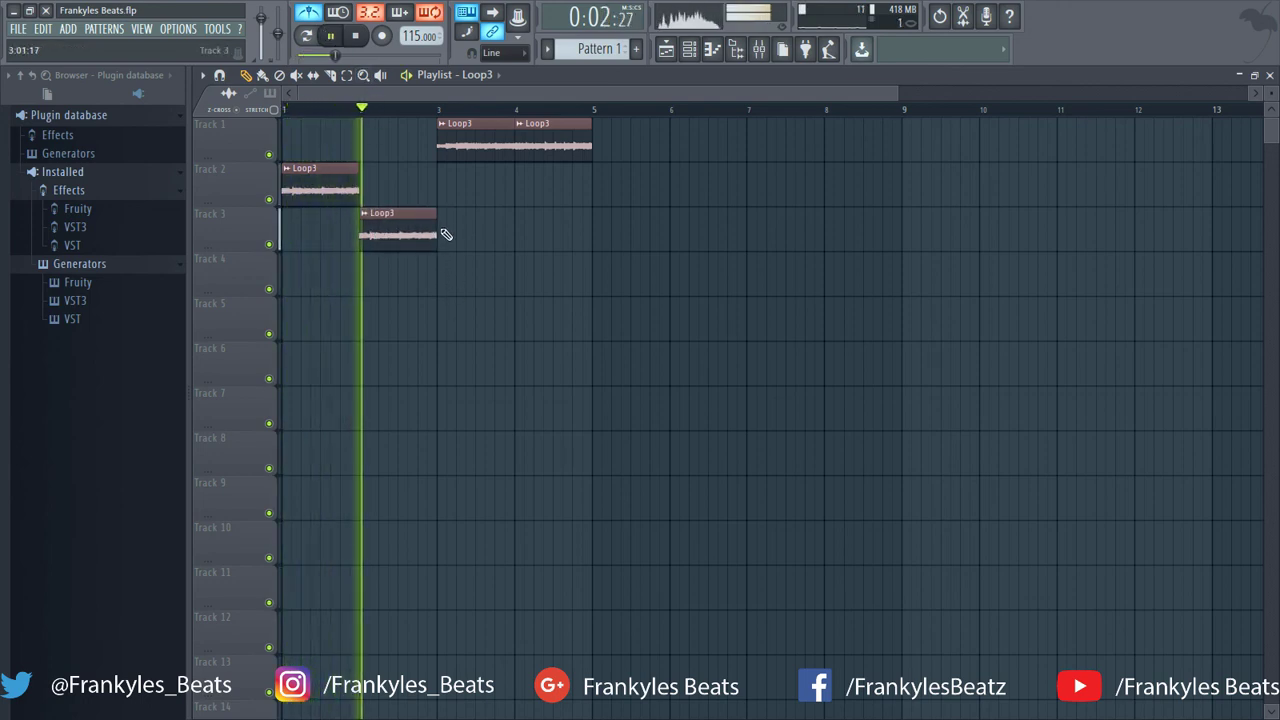
{"action": "left_click", "coordinate": [357, 36]}
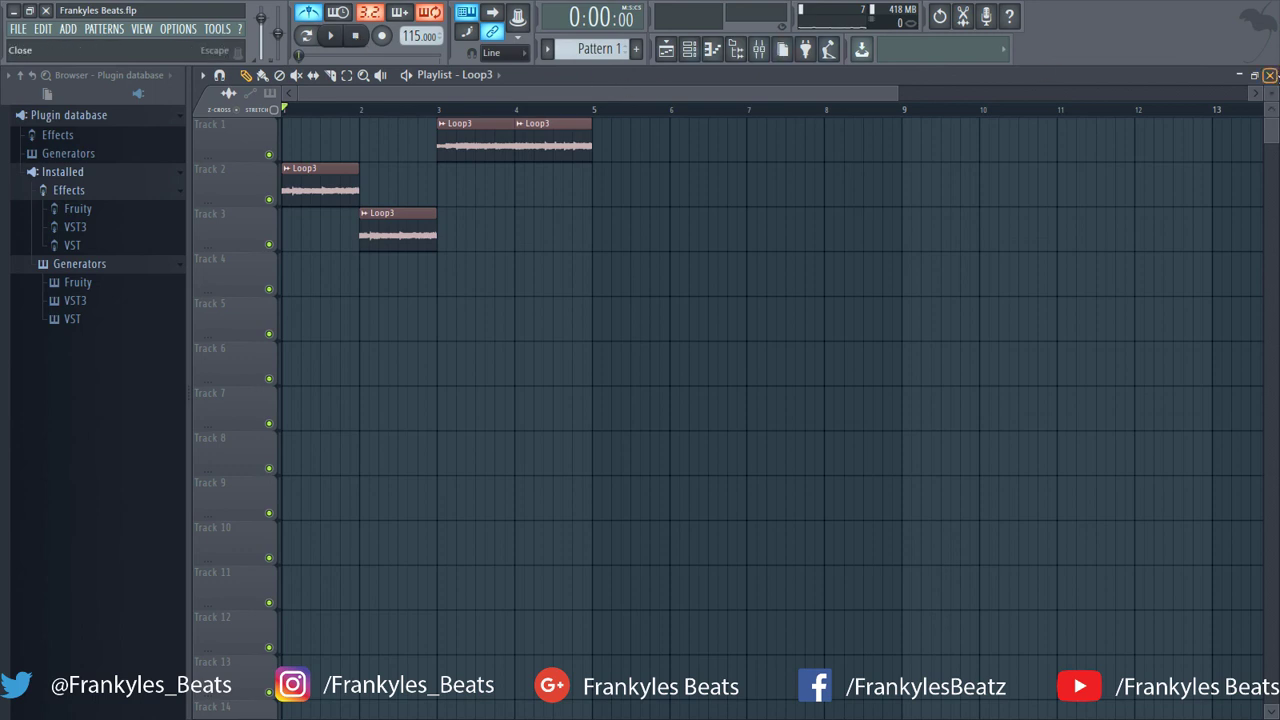
{"action": "left_click", "coordinate": [1270, 75]}
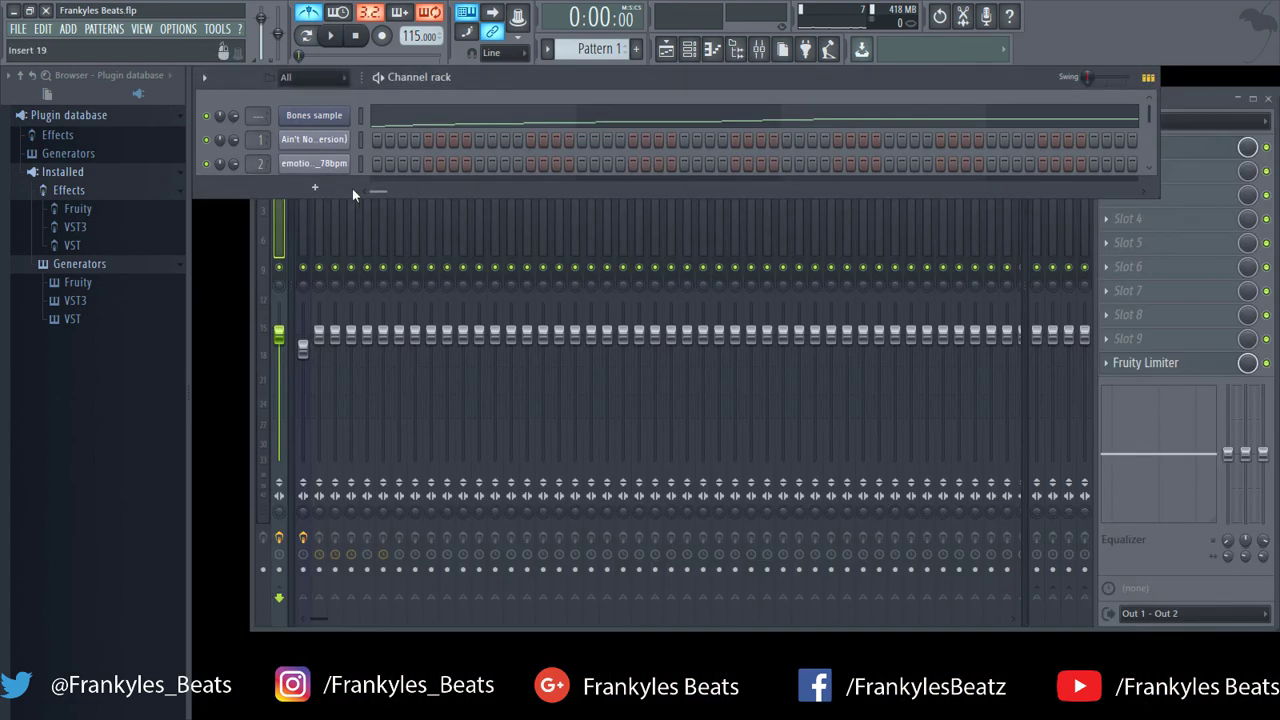
{"action": "left_click", "coordinate": [666, 50]}
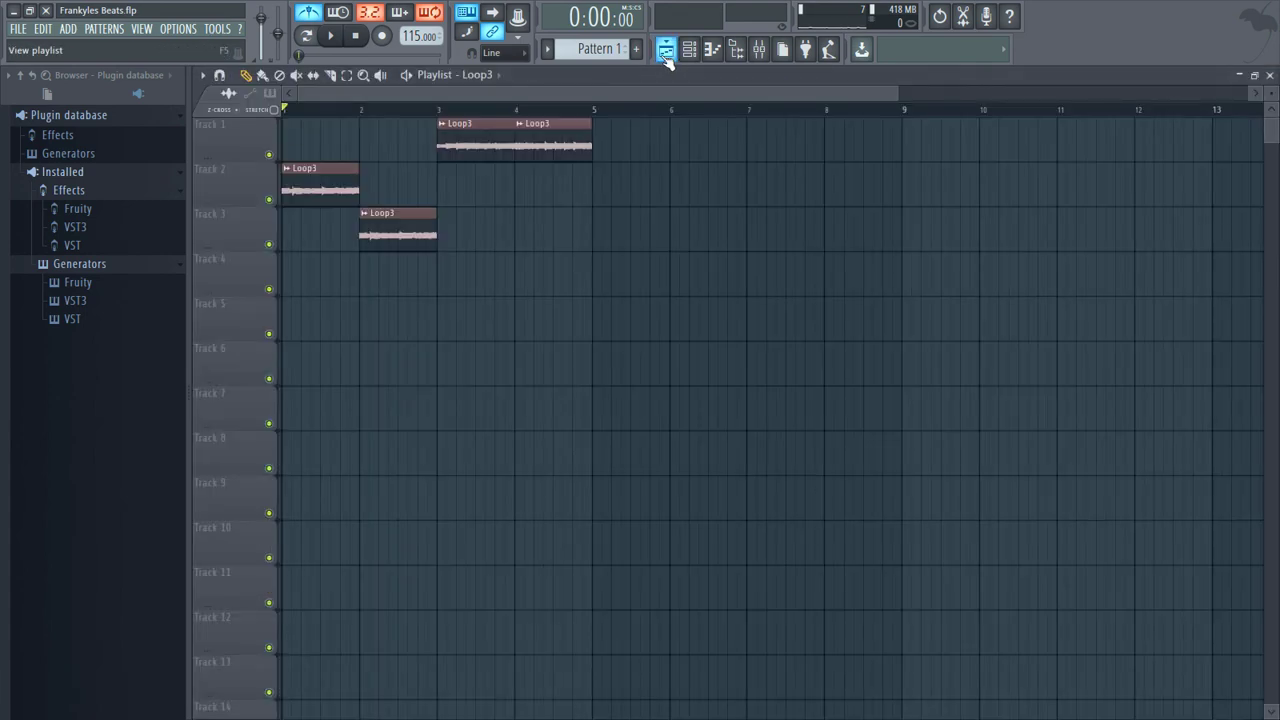